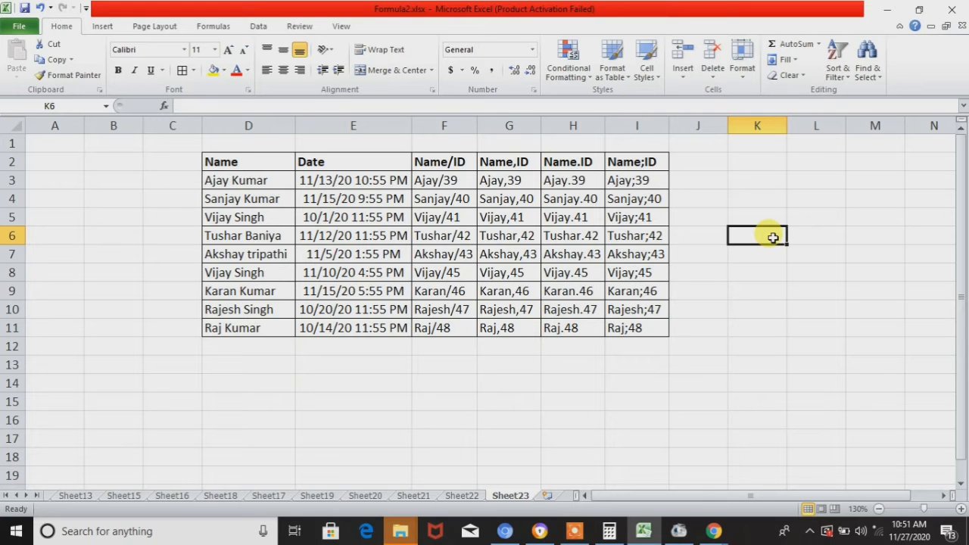
key(Left)
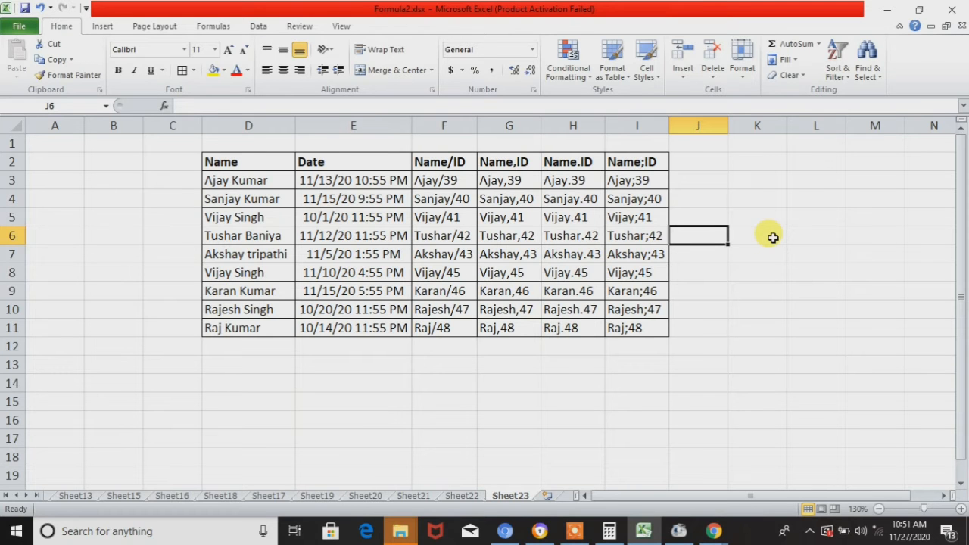
key(Down)
key(Down)
key(Down)
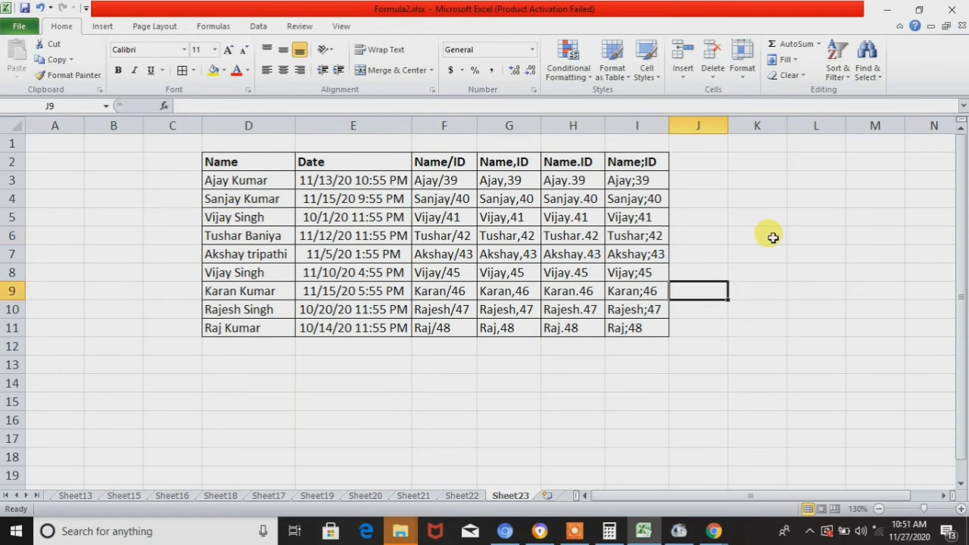
- Review the full-name entries in the Name column, cells D3 to D11
key(Up)
key(Up)
key(Left)
key(Left)
key(Left)
key(Left)
key(Up)
key(Up)
key(Left)
key(Left)
key(Left)
key(Up)
key(Right)
key(Up)
key(ctrl+shift+Down)
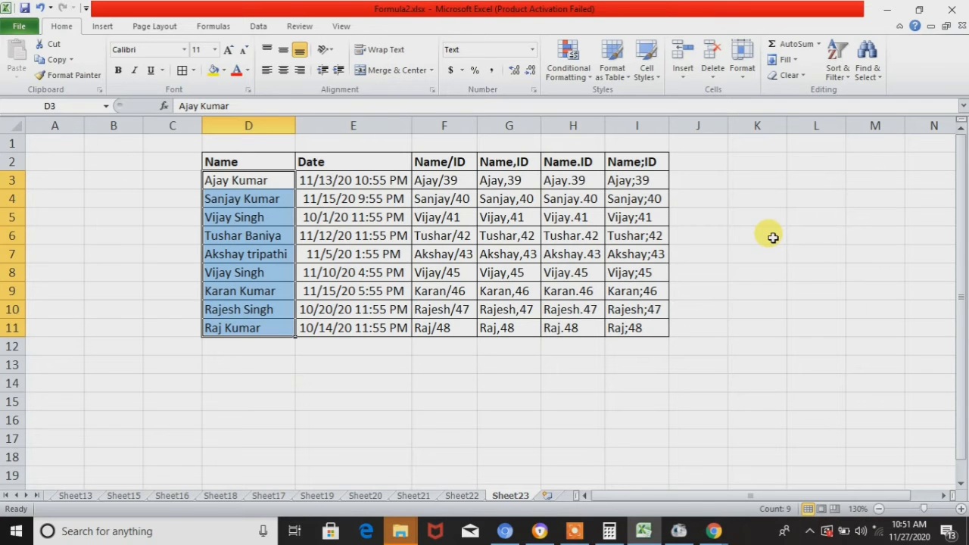
key(ctrl+shift+Up)
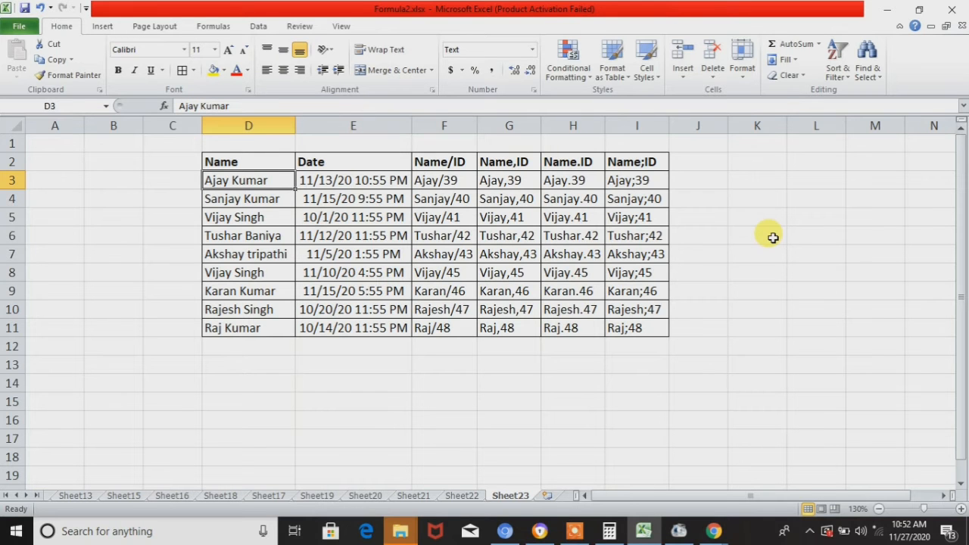
- Examine the first record's Date, Name/ID, Name,ID, Name.ID and Name;ID cells to compare the separators
key(Right)
key(Right)
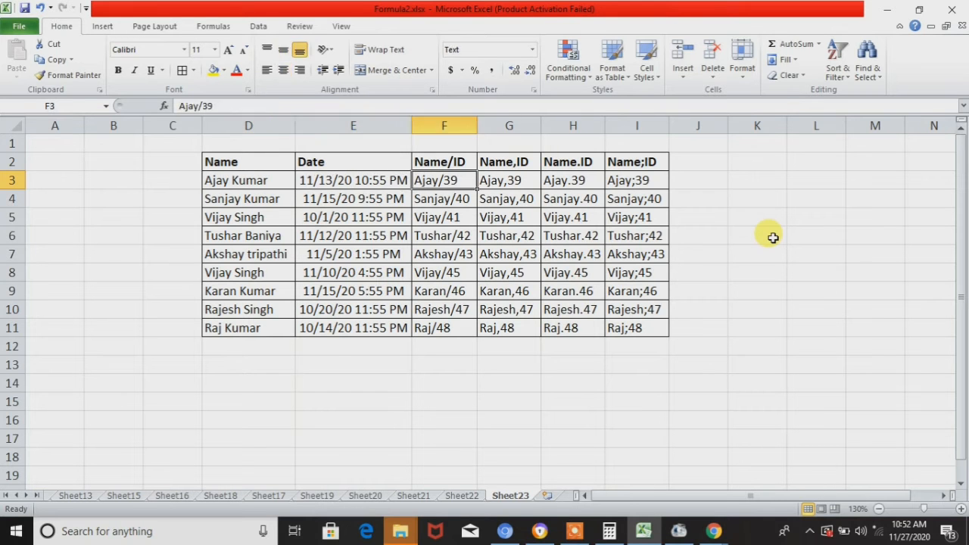
key(Right)
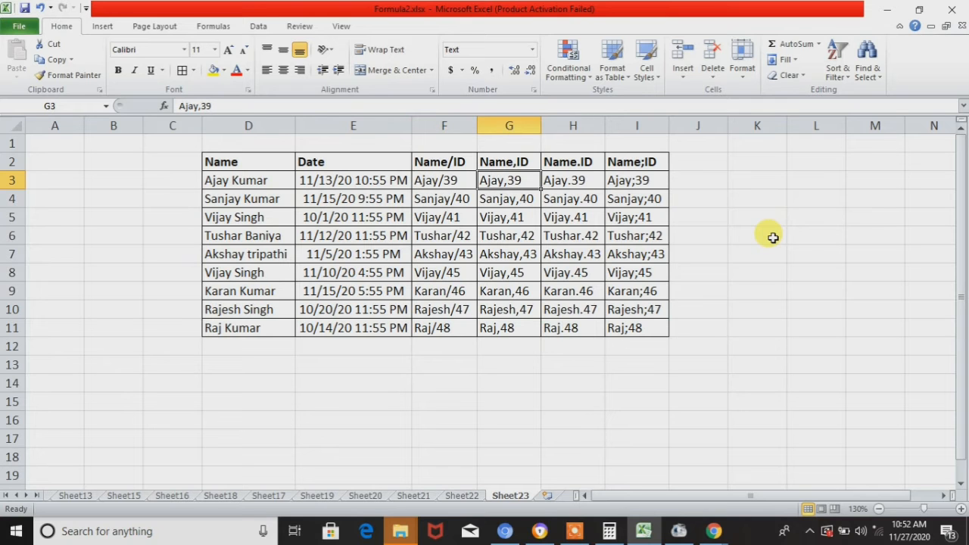
key(Right)
key(Right)
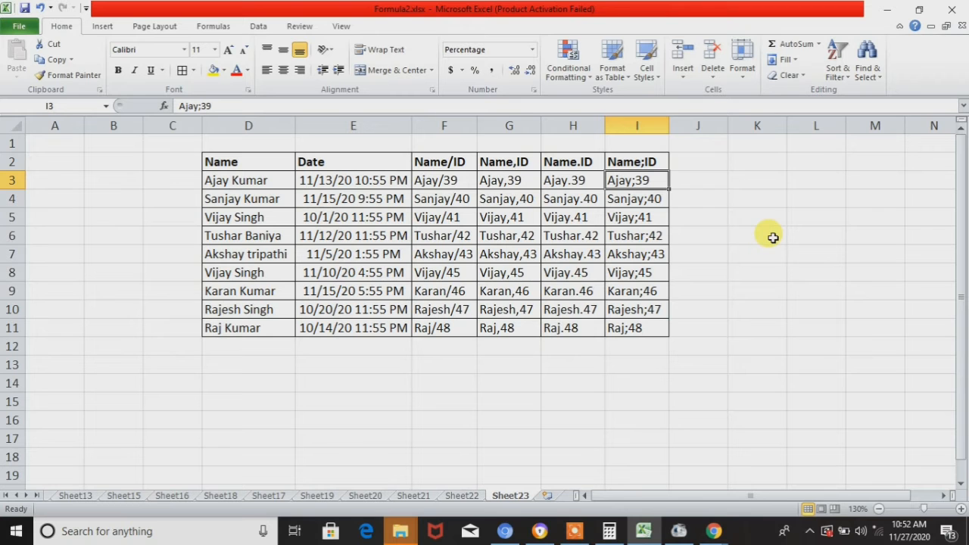
key(Left)
key(Left)
key(Left)
key(Left)
key(Up)
key(Down)
key(Down)
key(Up)
key(Down)
key(Left)
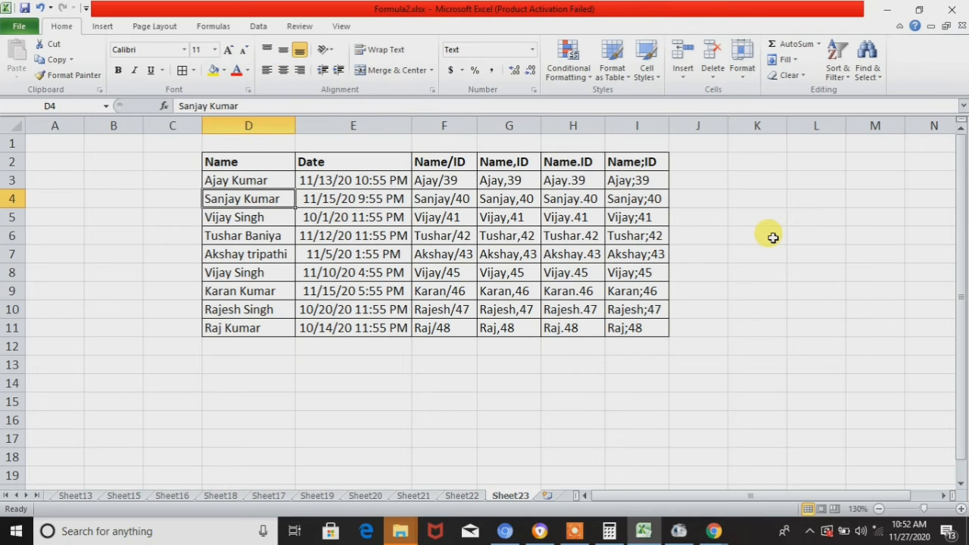
key(Up)
key(Down)
key(Up)
key(Right)
key(Left)
key(Up)
key(Right)
key(Left)
- Look over the table's header cells from Date through the Name/ID, Name,ID, Name.ID and Name;ID columns
key(Right)
key(Right)
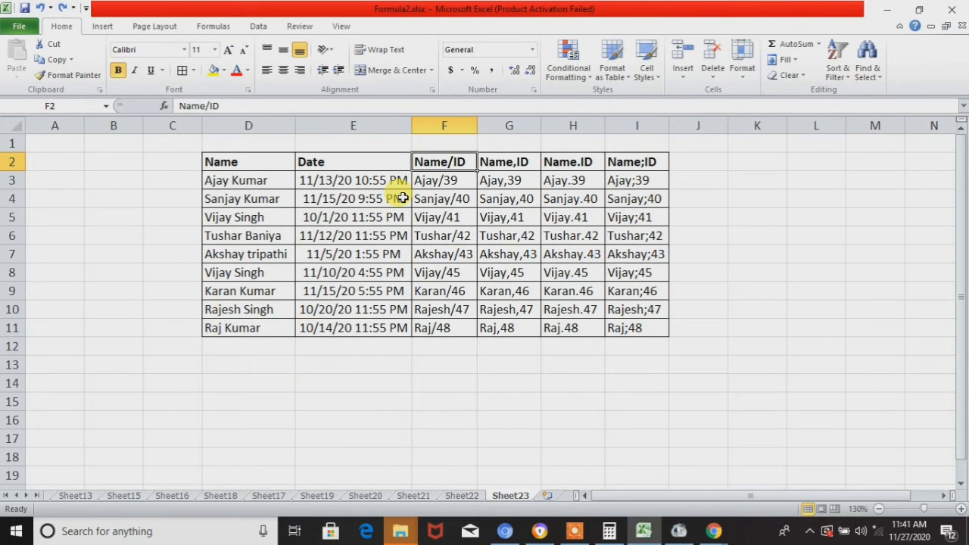
- Select all the names under the Name header, cells D3 to D11
key(Right)
key(Right)
key(Right)
key(Left)
key(Left)
key(Left)
key(Left)
key(Left)
key(Down)
key(Right)
key(Left)
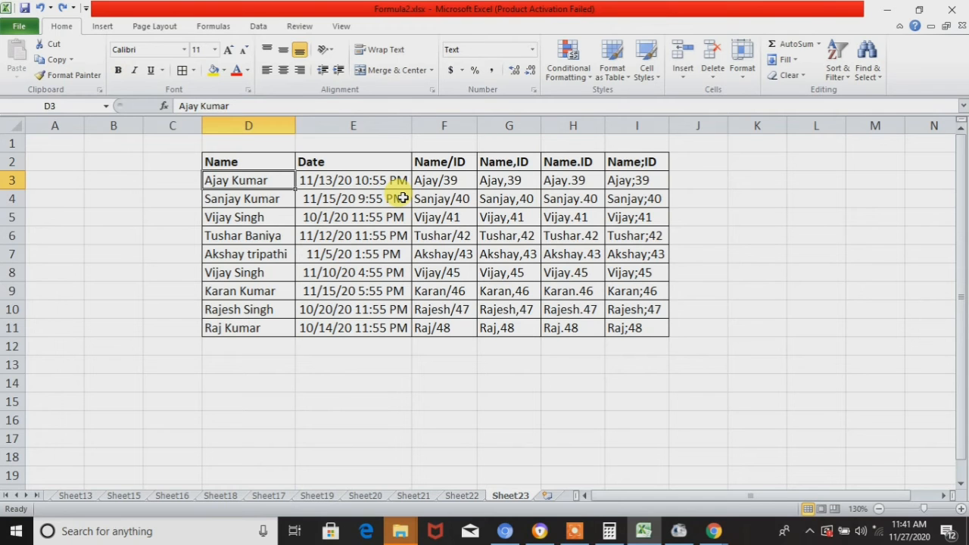
key(ctrl+shift+Down)
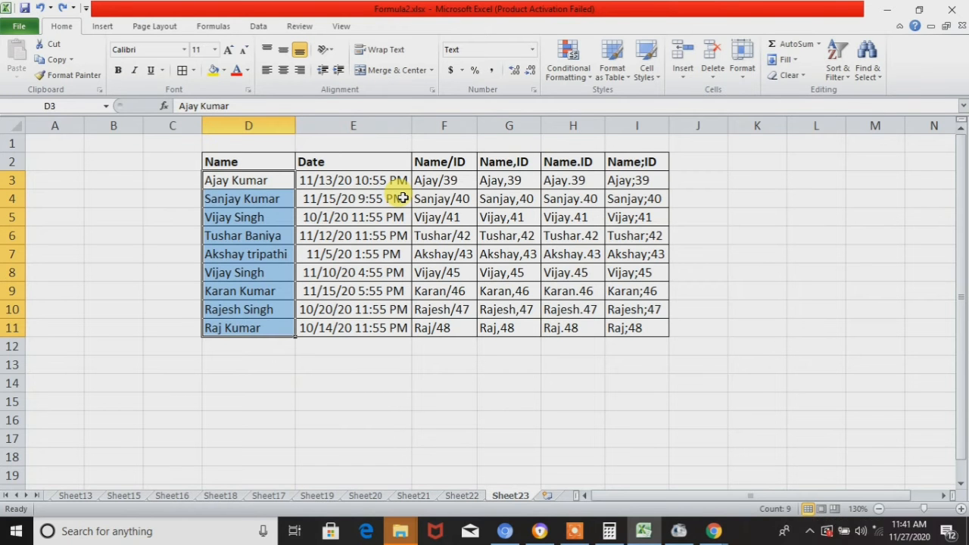
key(Up)
key(Down)
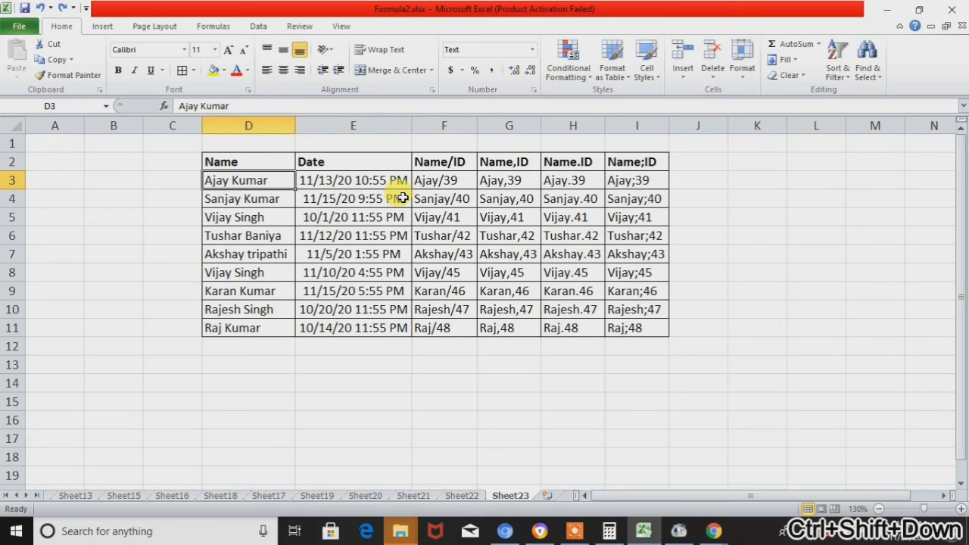
key(ctrl+shift+Down)
key(Down)
key(Down)
key(Up)
key(Up)
key(ctrl+shift+Down)
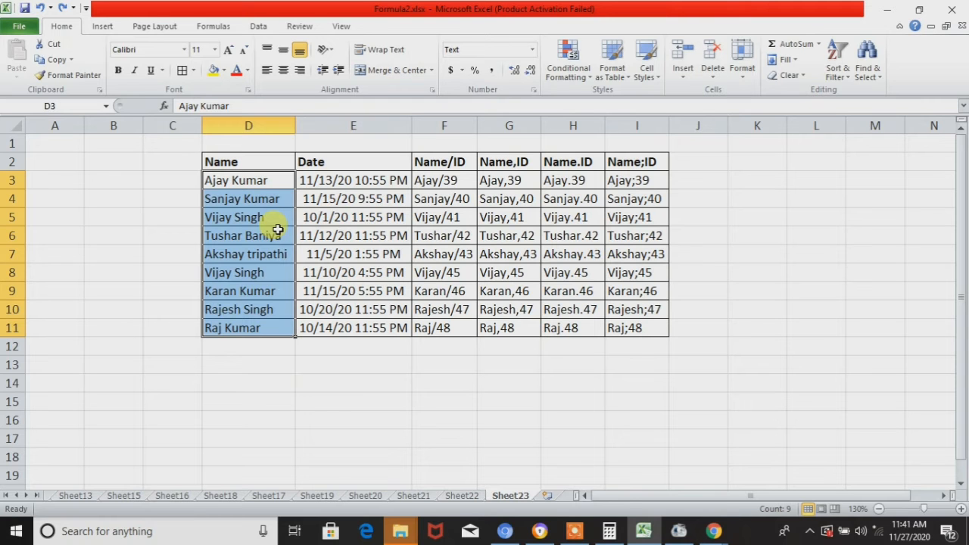
key(alt)
key(a)
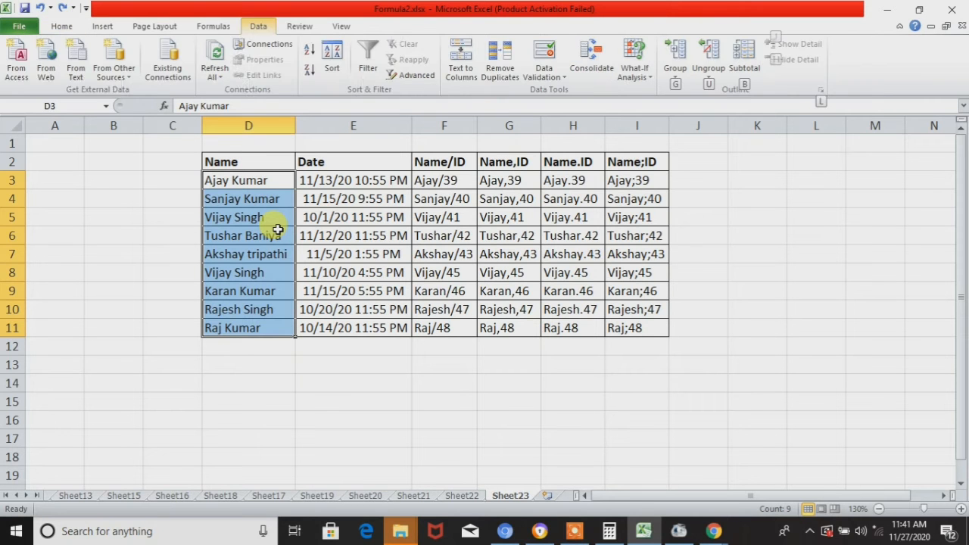
key(e)
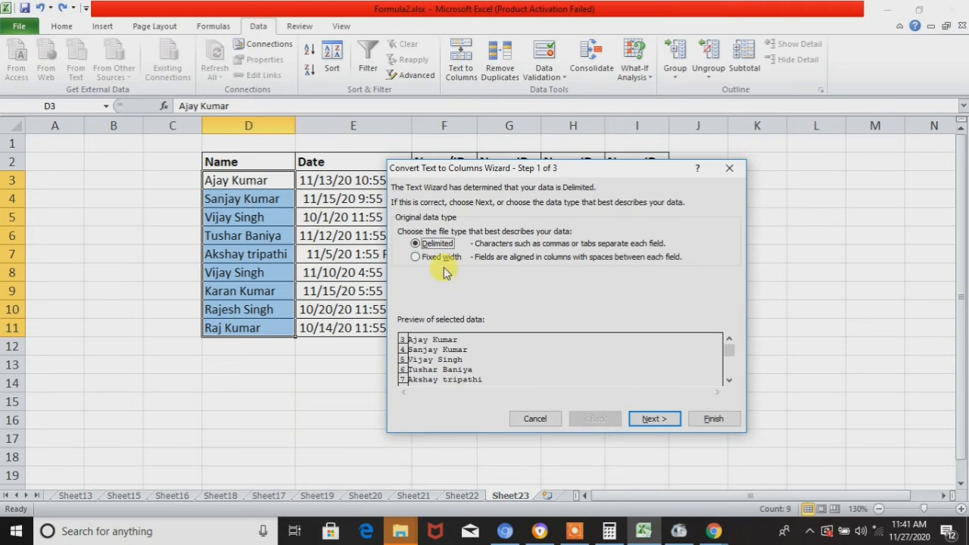
key(Escape)
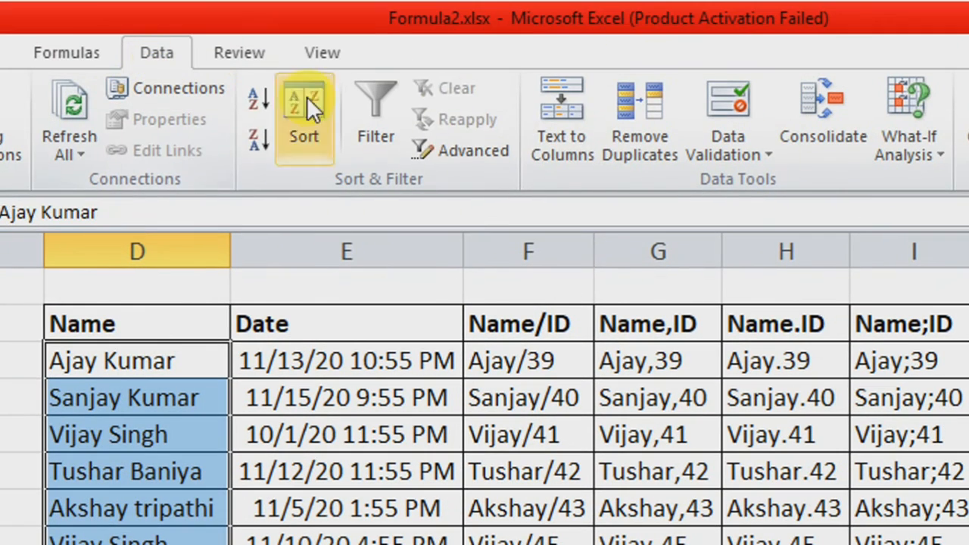
- Start Text to Columns on the selected names with Fixed width as the original data type and proceed to the column breaks
click(563, 140)
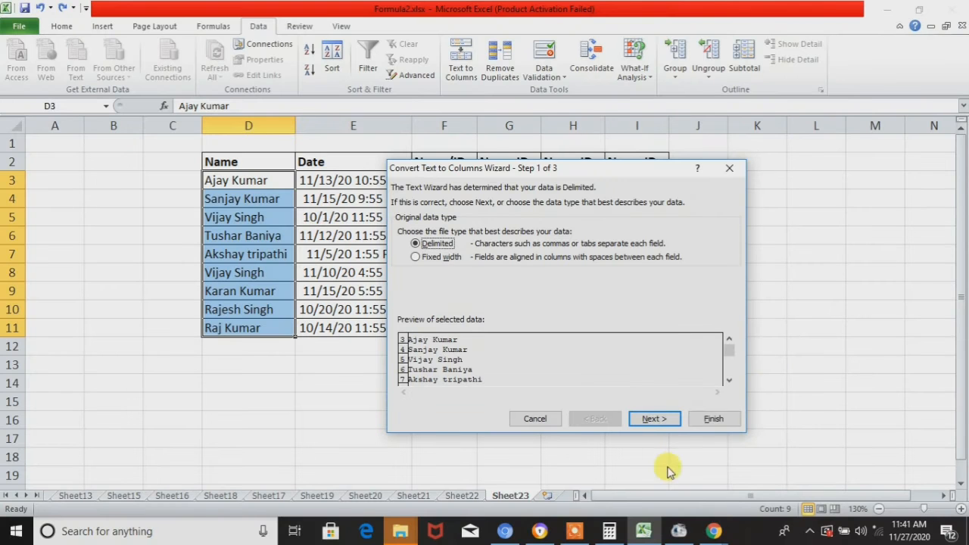
click(440, 259)
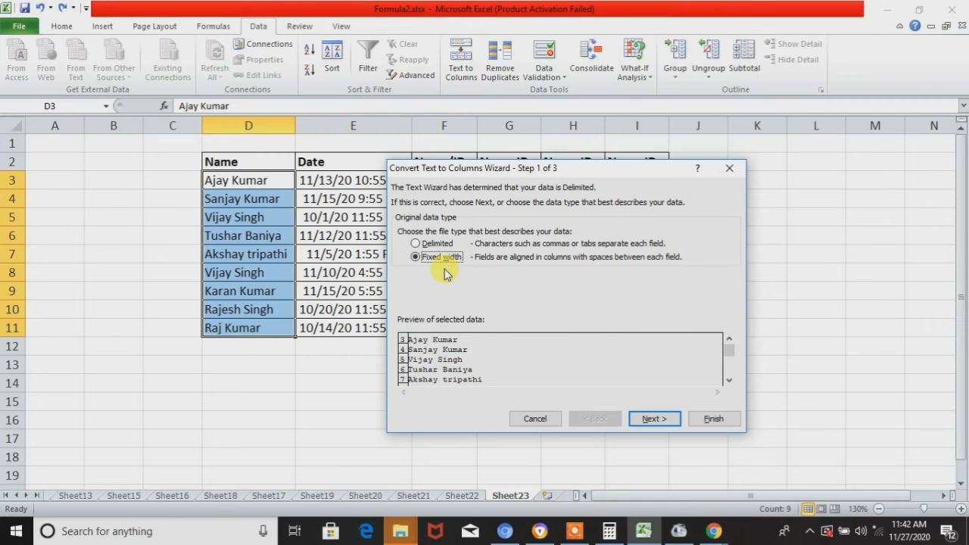
click(651, 419)
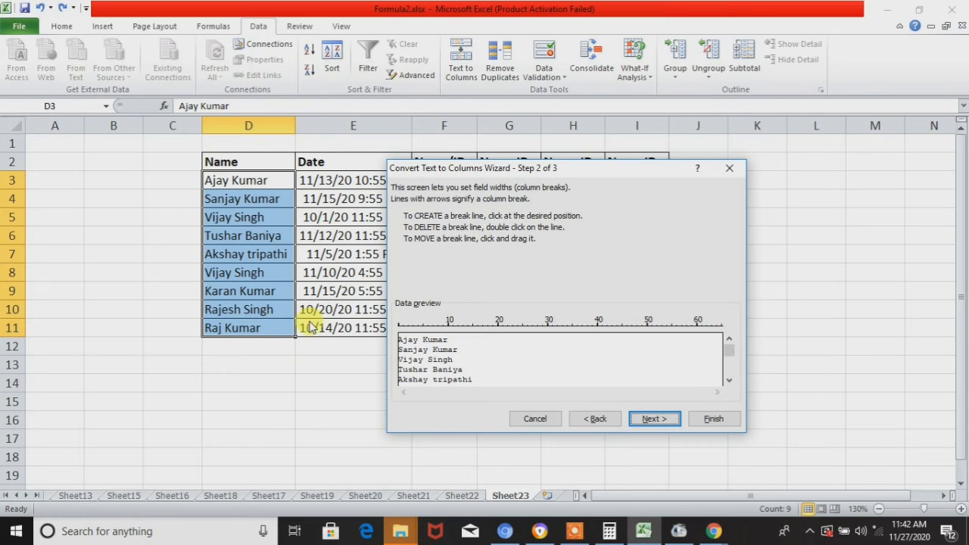
- Place a column break at position 5 in the preview, and try extra breaks at about 18 and 23 before removing them
click(402, 344)
mouse_move(403, 344)
mouse_down()
mouse_move(443, 348)
mouse_move(426, 352)
mouse_up()
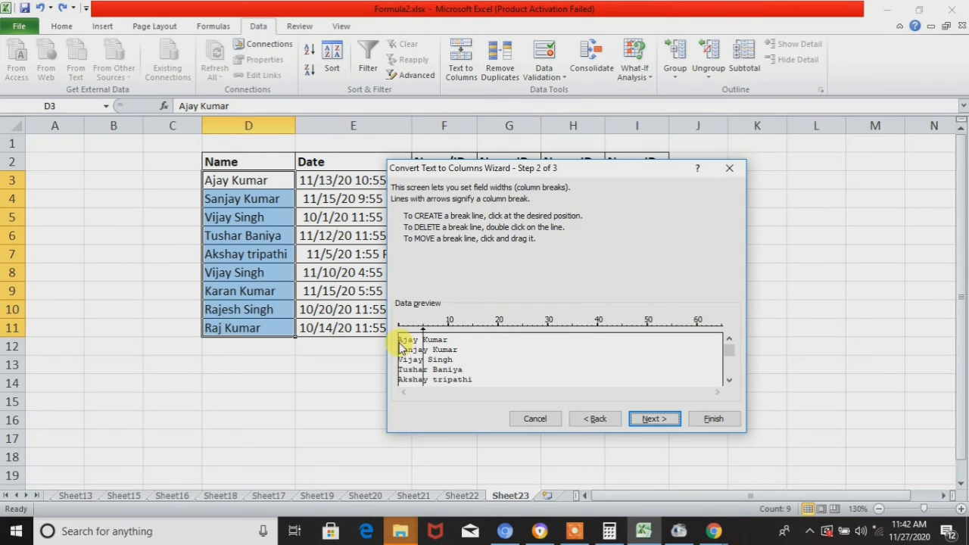
drag(401, 346, 487, 352)
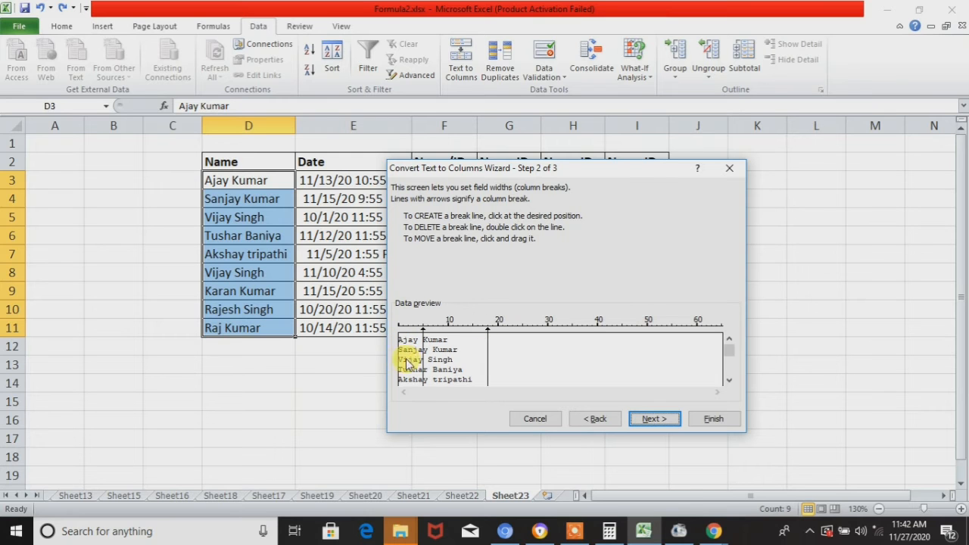
drag(448, 367, 514, 373)
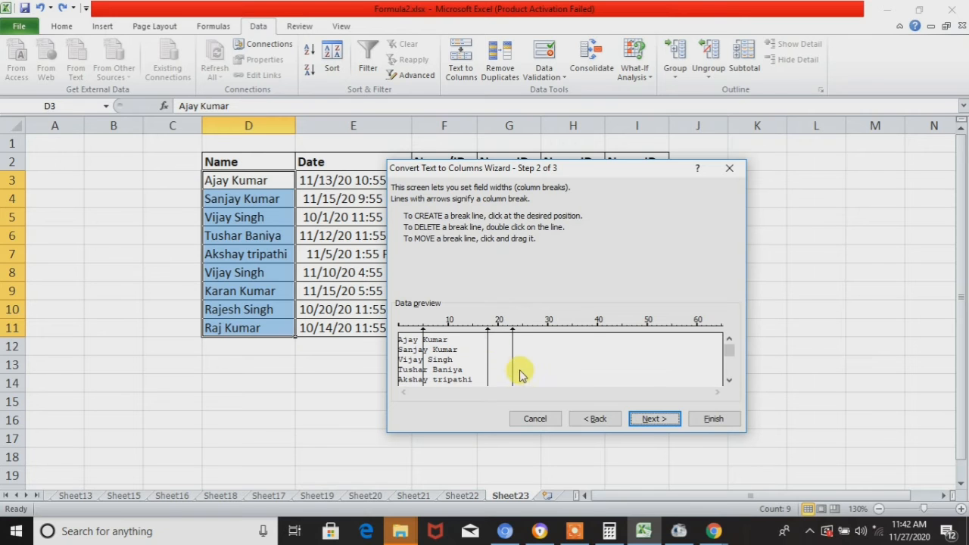
drag(486, 353, 395, 372)
drag(513, 358, 385, 366)
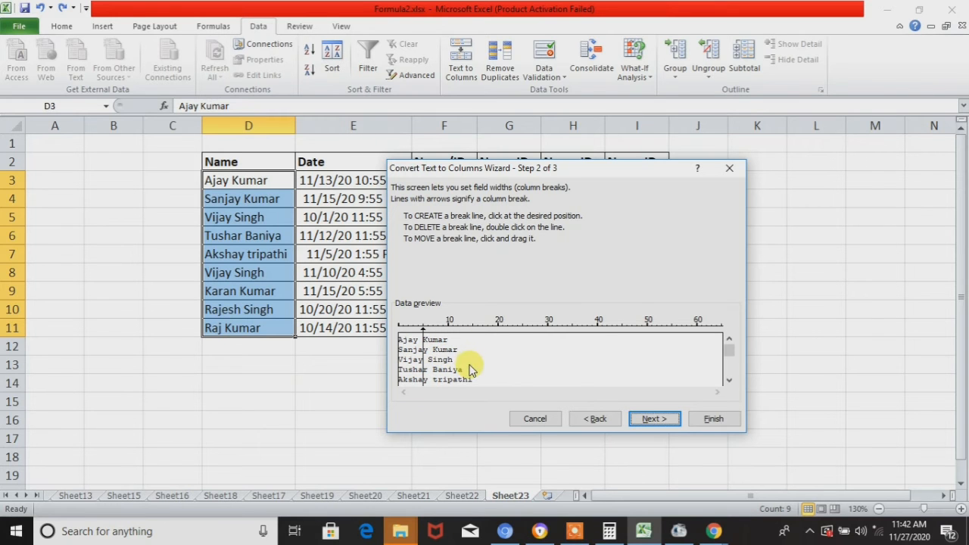
- Complete the fixed-width split with General format and destination $D$3, replacing the contents of the destination cells
click(649, 422)
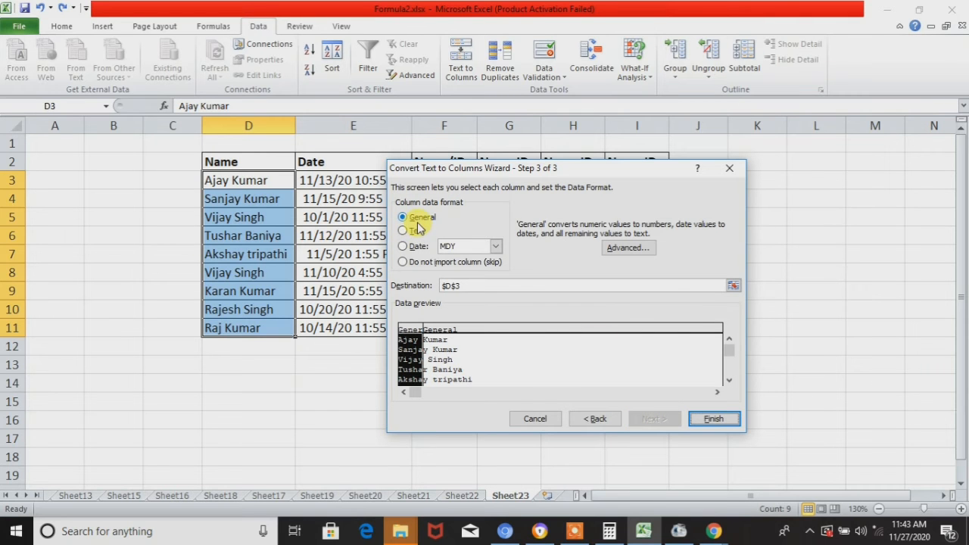
click(467, 357)
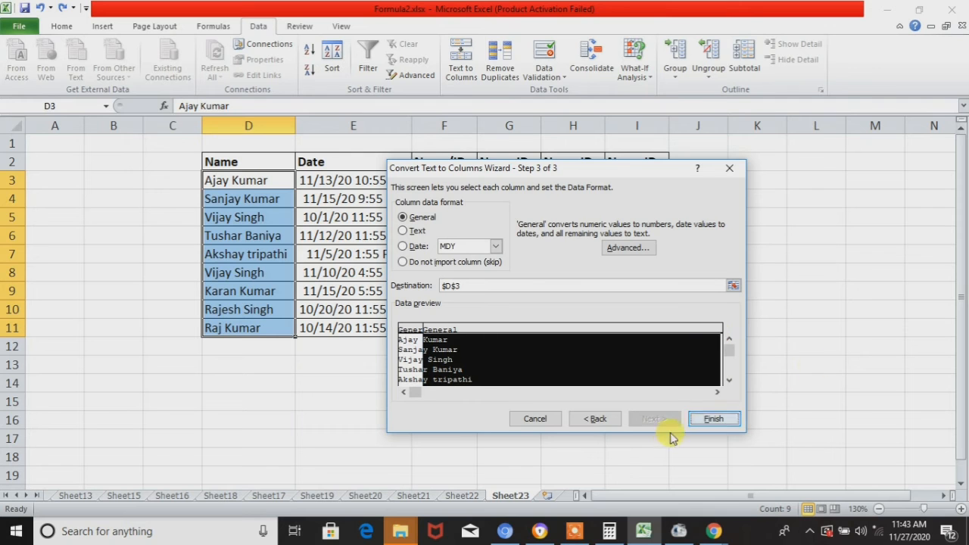
click(704, 419)
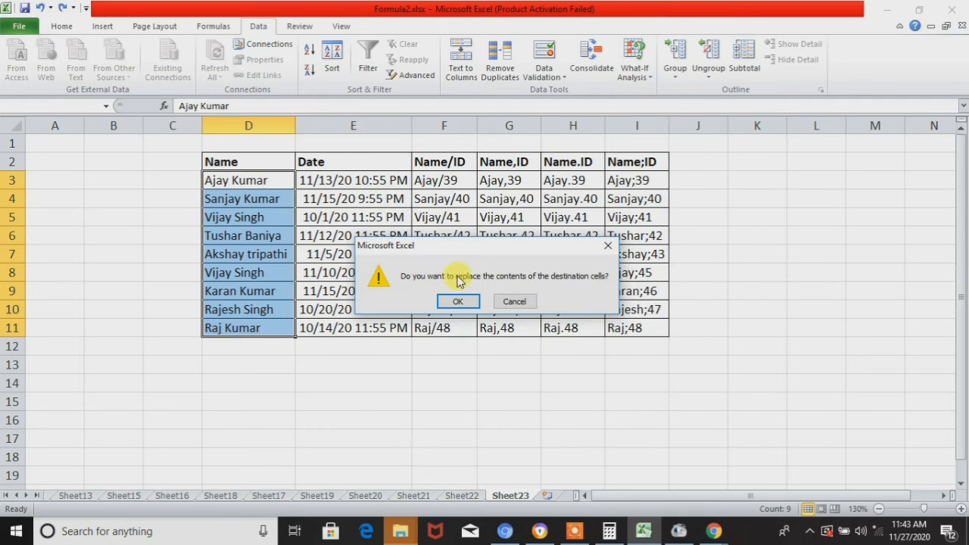
click(458, 302)
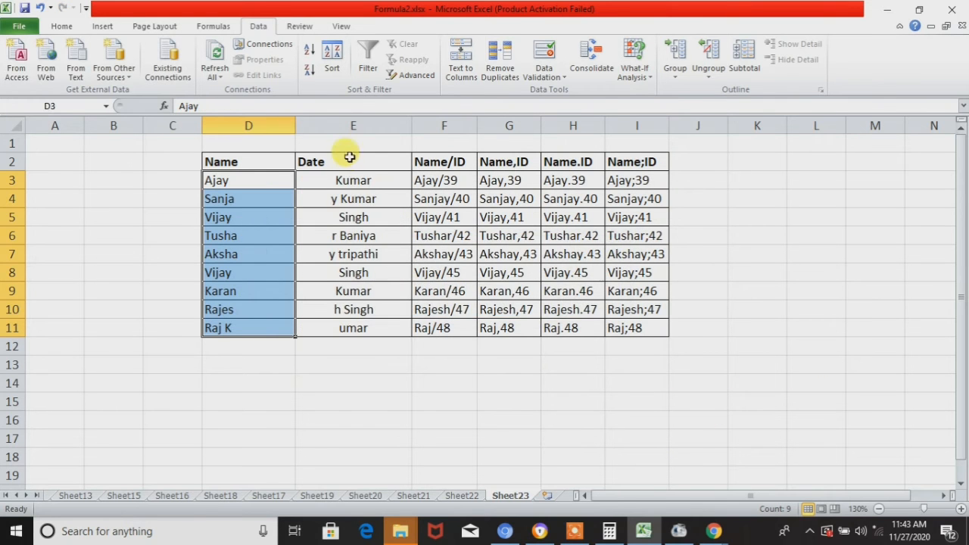
- Check the split name parts in column E and undo the fixed-width split
click(378, 182)
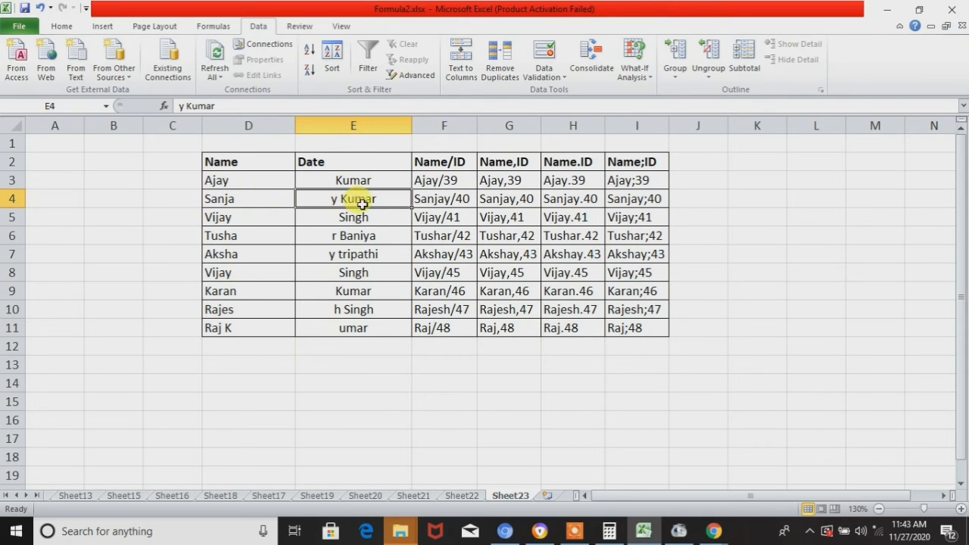
click(355, 242)
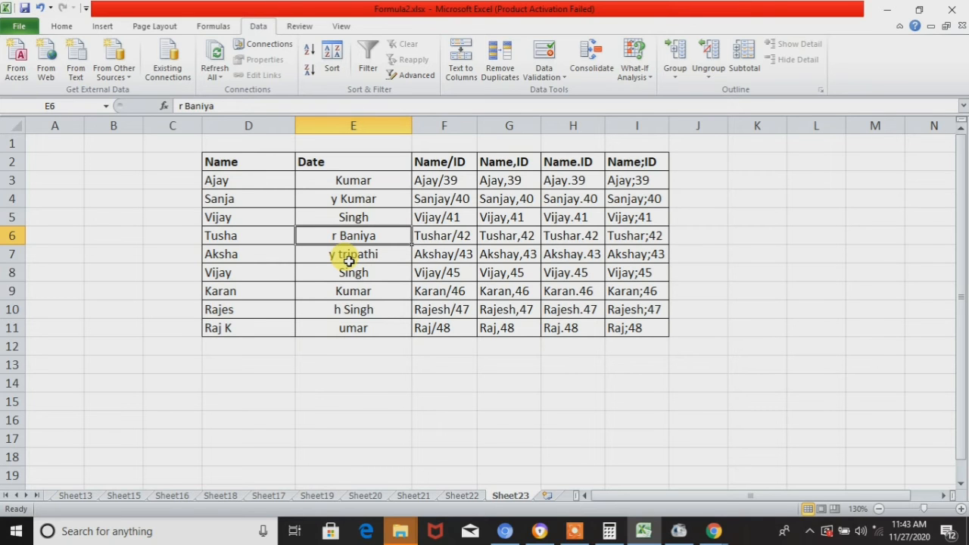
key(ctrl+z)
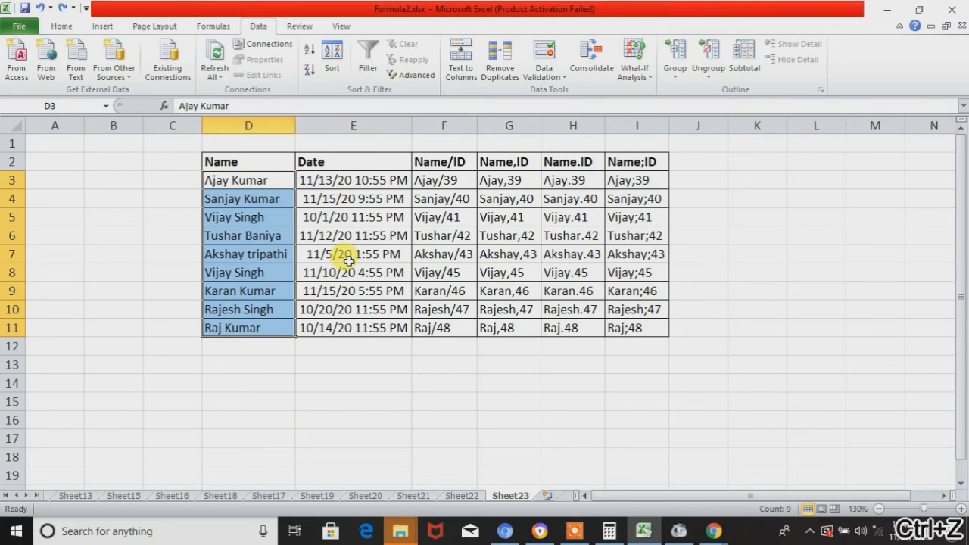
- View the delimiter options for the selected names in Text to Columns with the Delimited type, and close the wizard without splitting
click(461, 68)
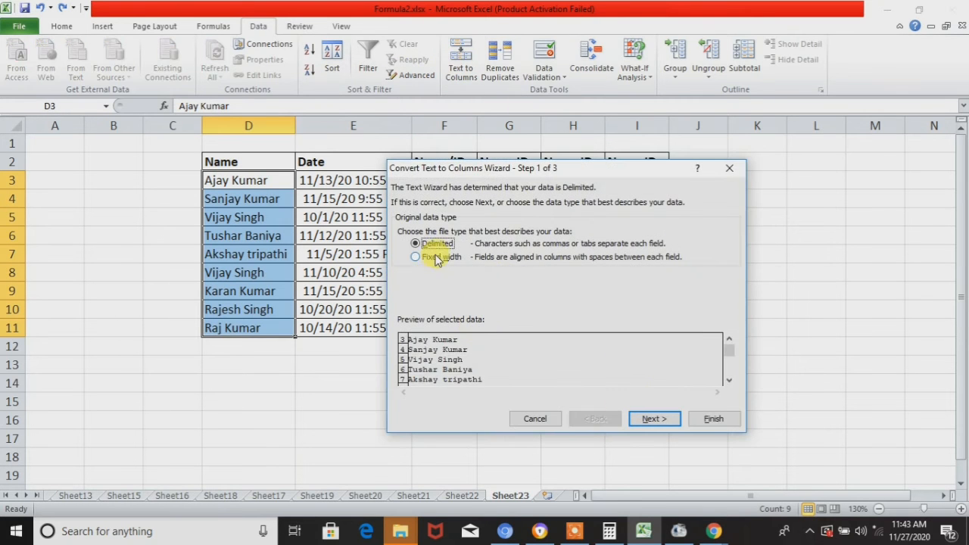
click(651, 419)
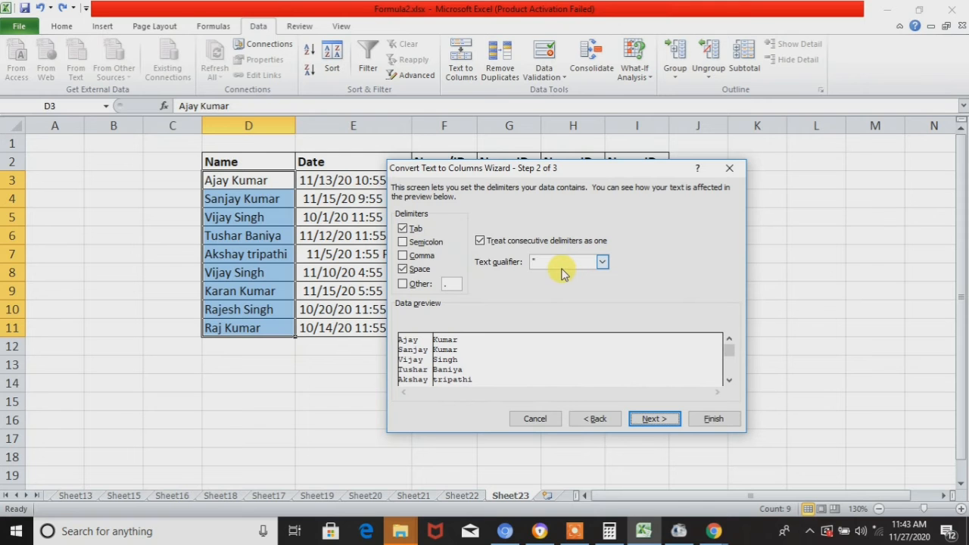
click(729, 169)
click(329, 399)
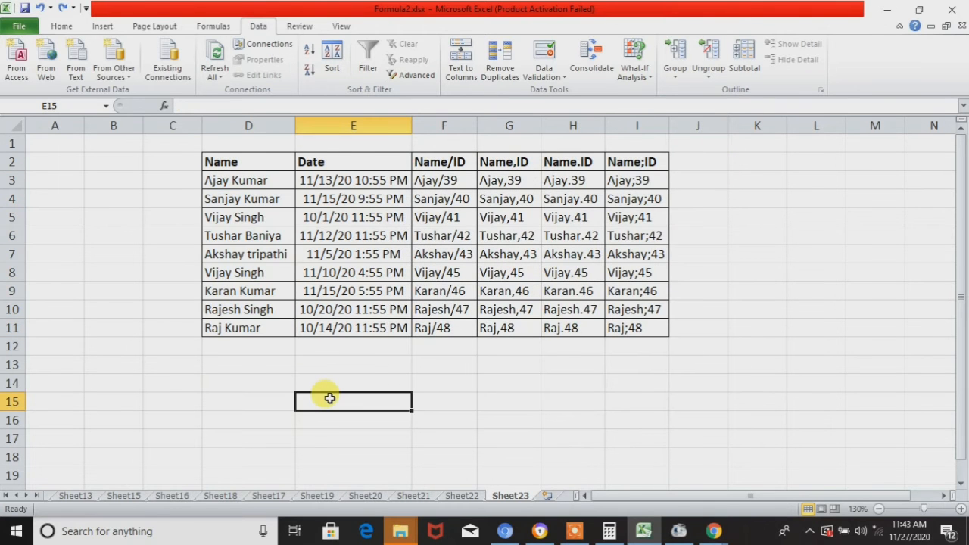
key(Up)
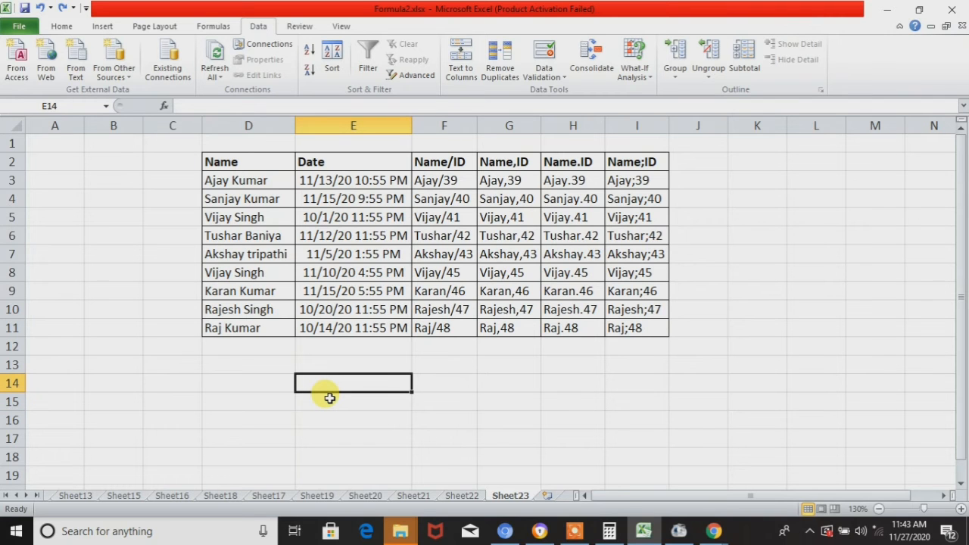
key(Right)
key(Right)
key(Right)
key(Right)
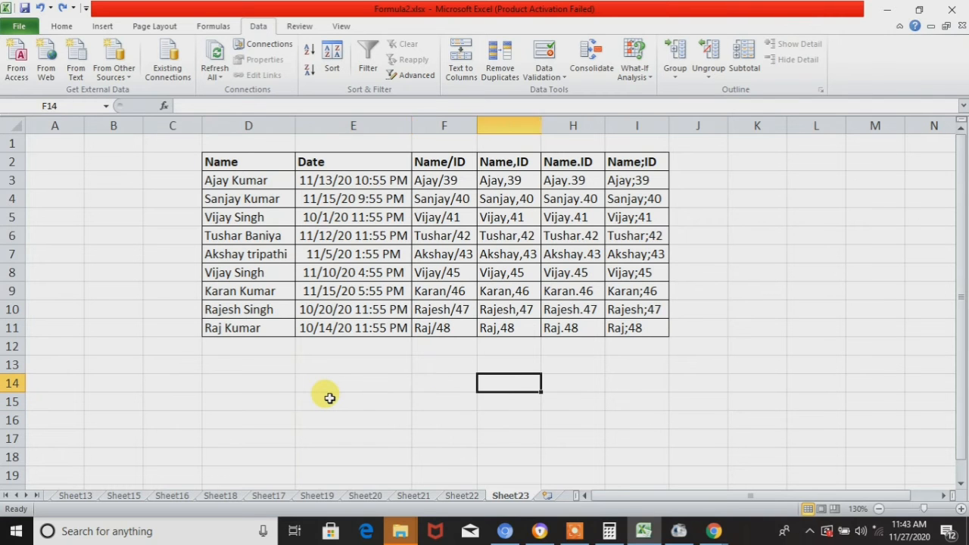
key(Left)
key(Left)
key(Left)
key(Left)
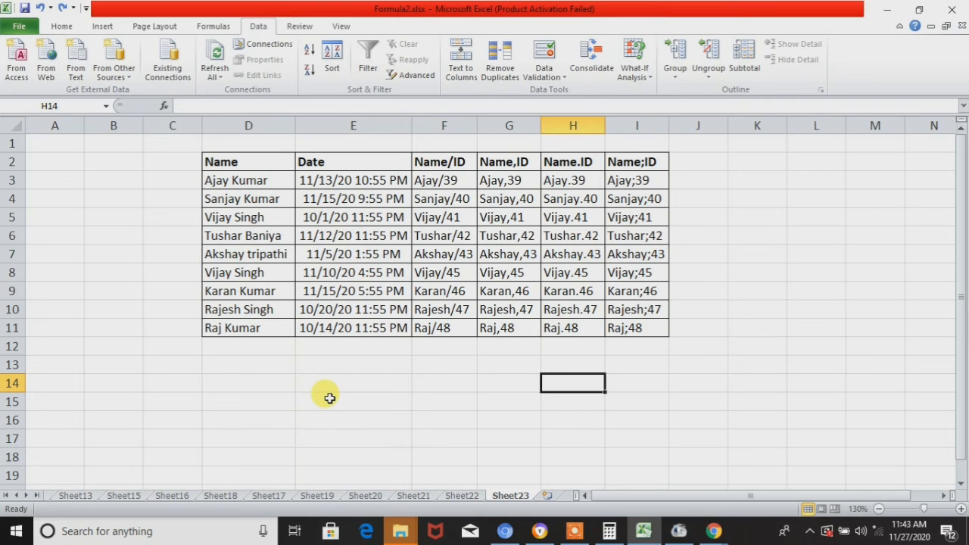
key(Right)
key(Right)
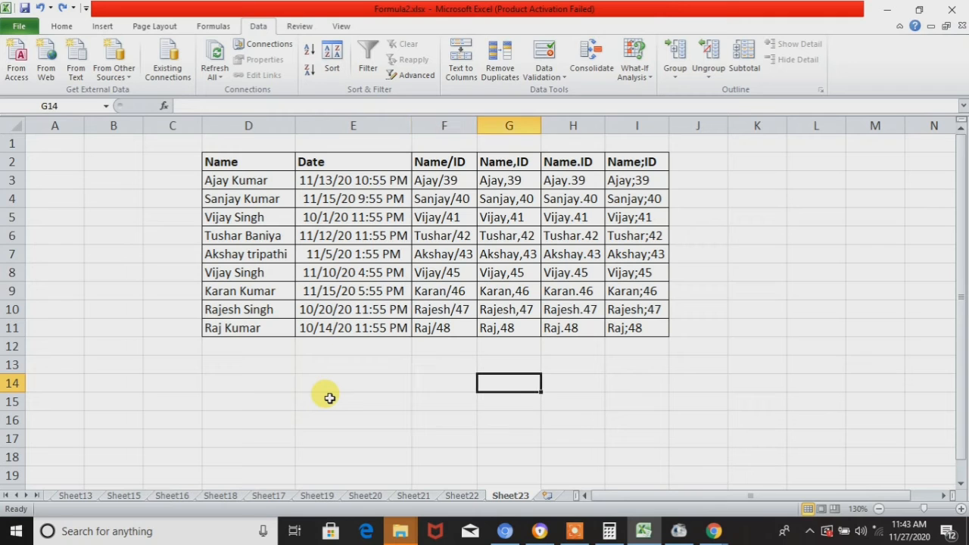
key(Left)
key(Left)
key(Left)
key(Right)
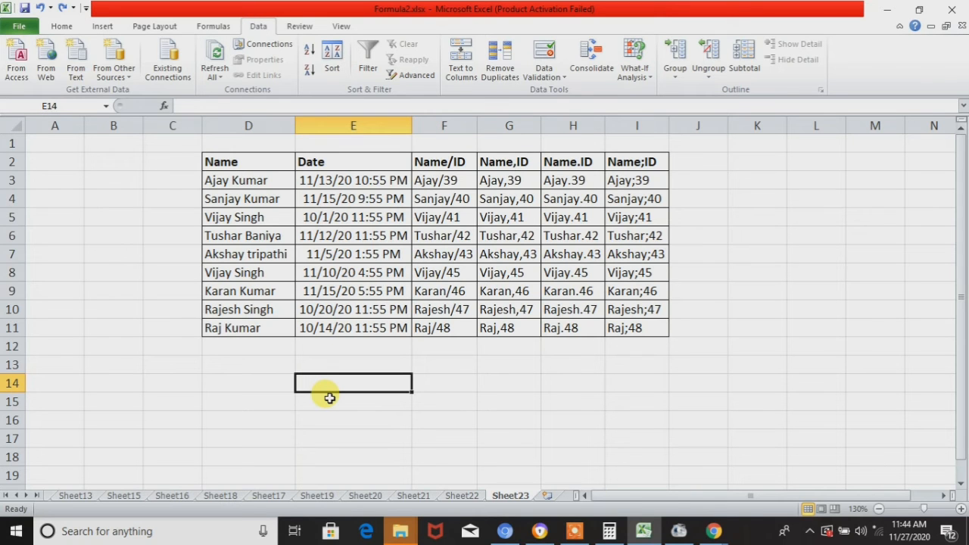
- Start a Delimited Text to Columns split of the names in D3:D11, using Tab and Space as delimiters
click(280, 179)
key(ctrl+shift+Down)
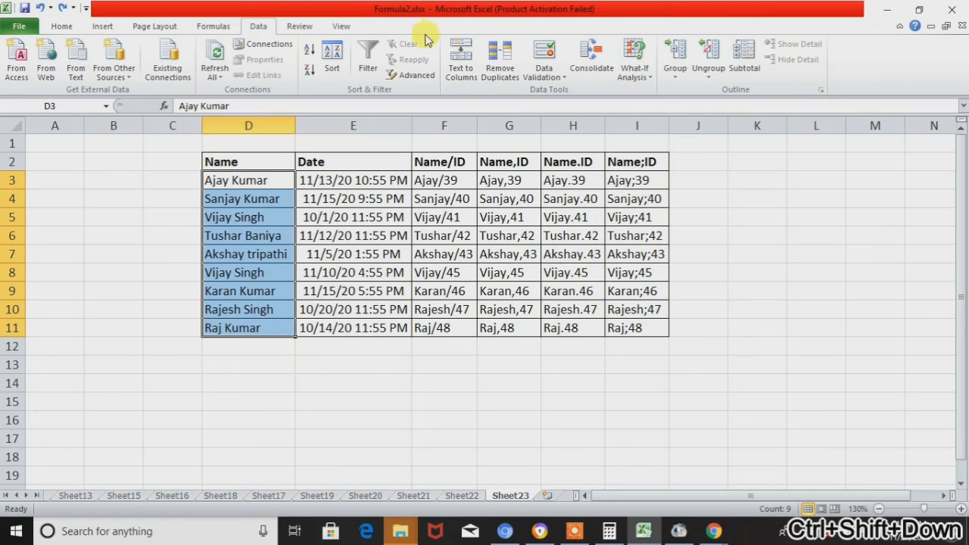
click(462, 76)
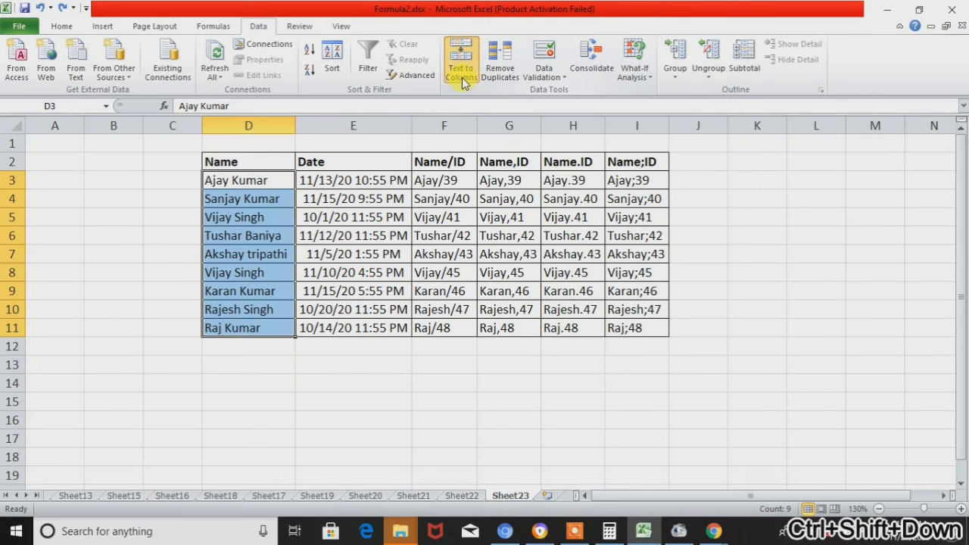
click(645, 419)
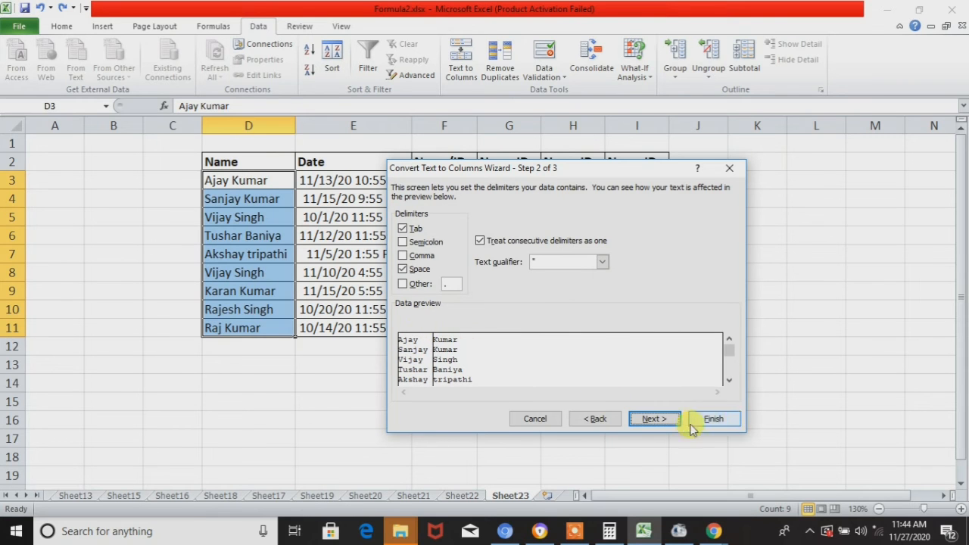
click(643, 420)
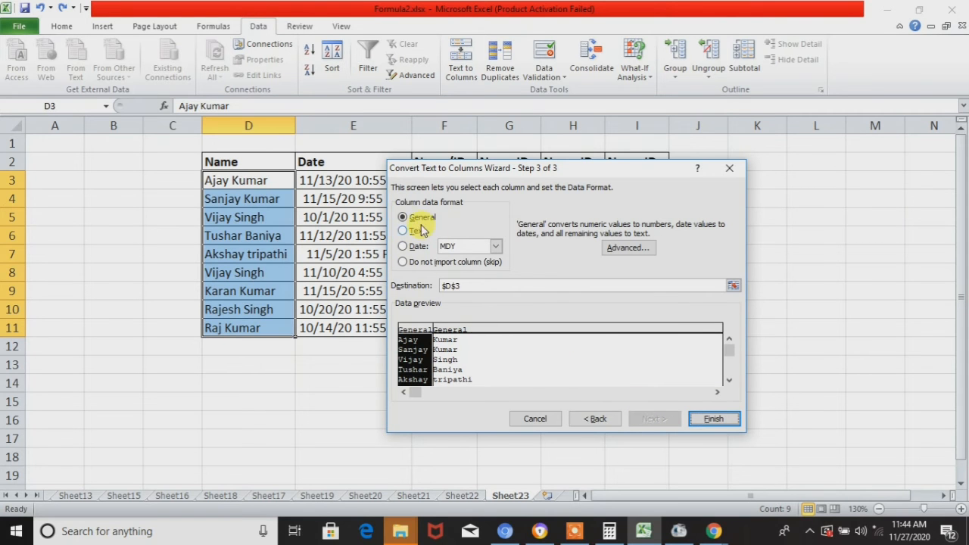
- Review both preview columns and complete the split in General format at $D$3, replacing the contents of the destination cells
click(452, 371)
click(427, 353)
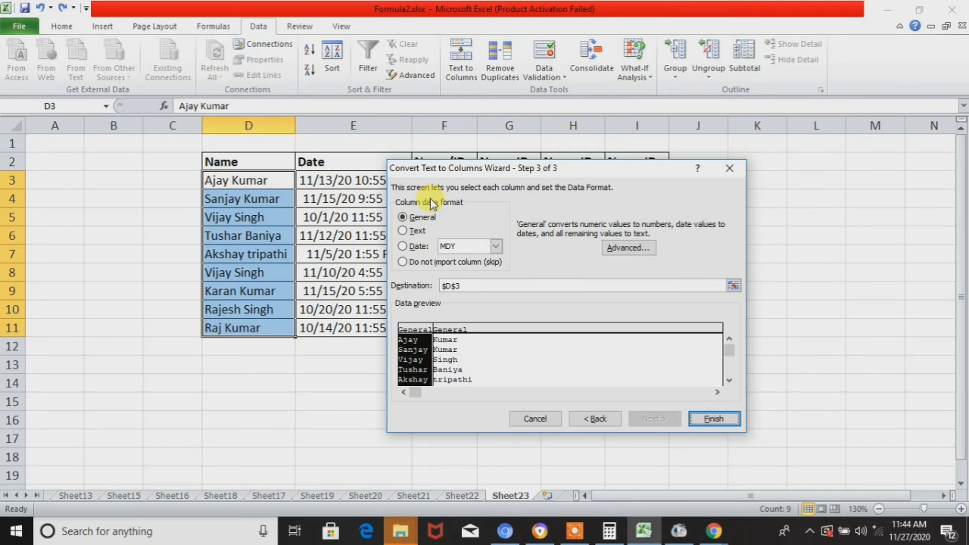
click(474, 377)
click(429, 373)
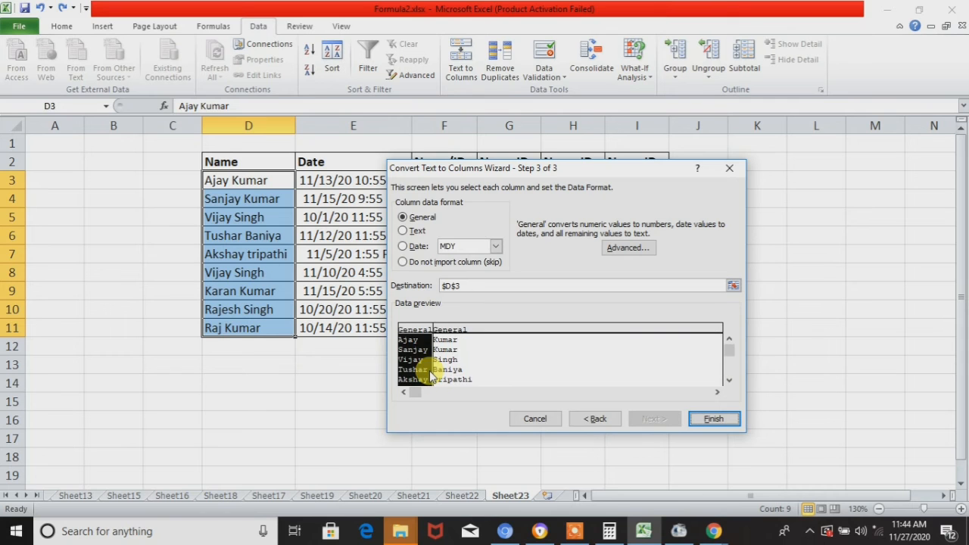
click(436, 370)
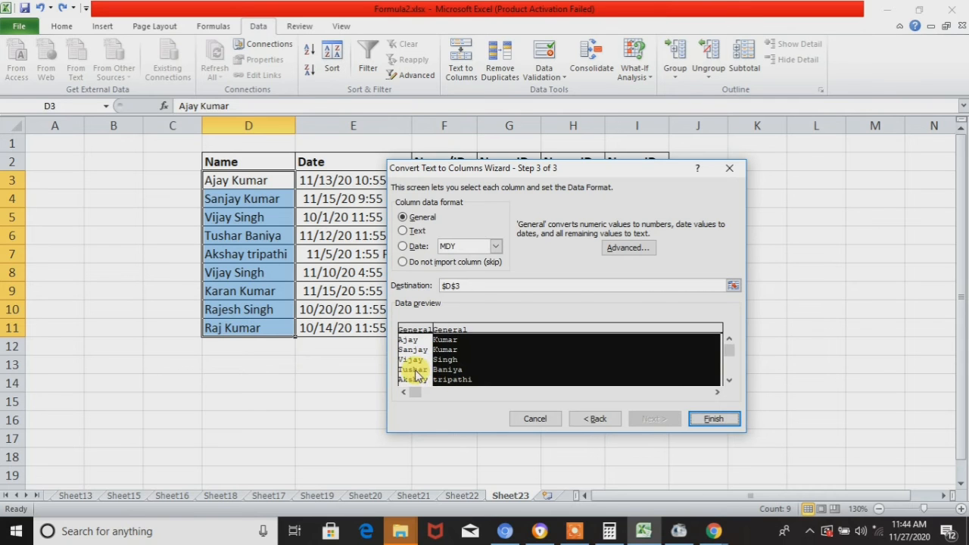
click(416, 375)
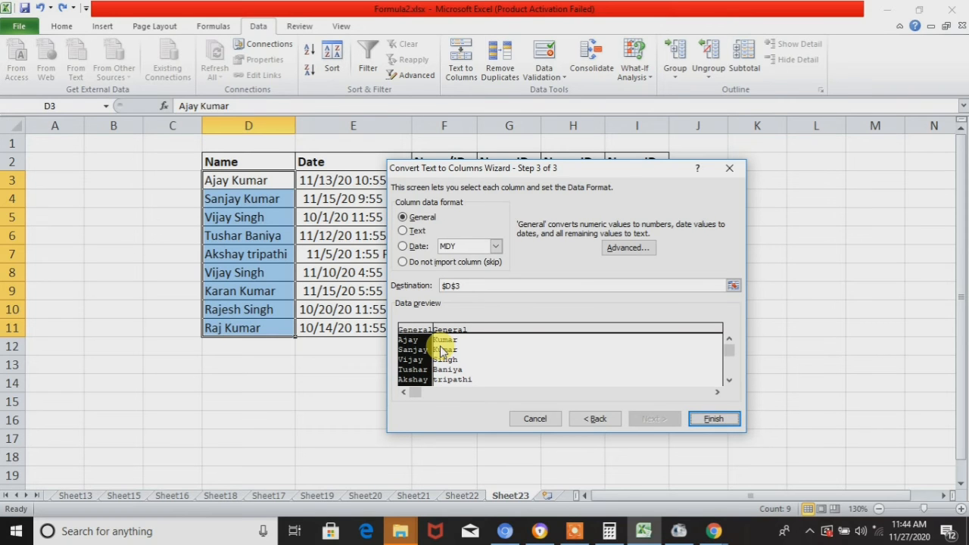
click(564, 362)
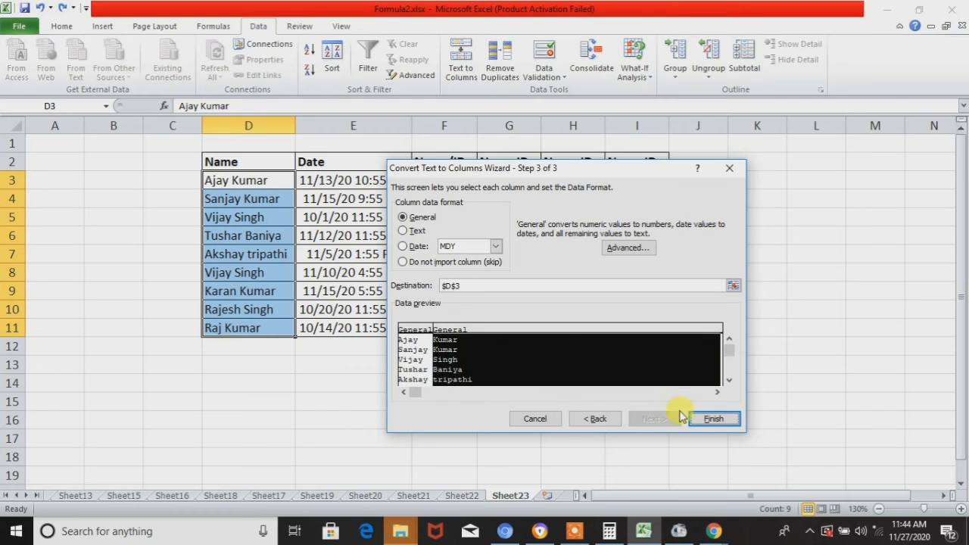
click(729, 421)
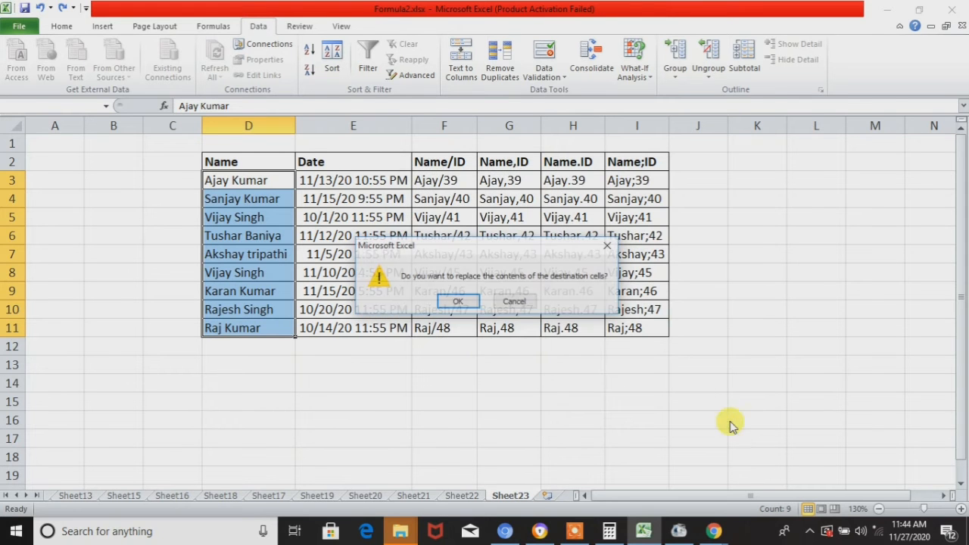
click(463, 302)
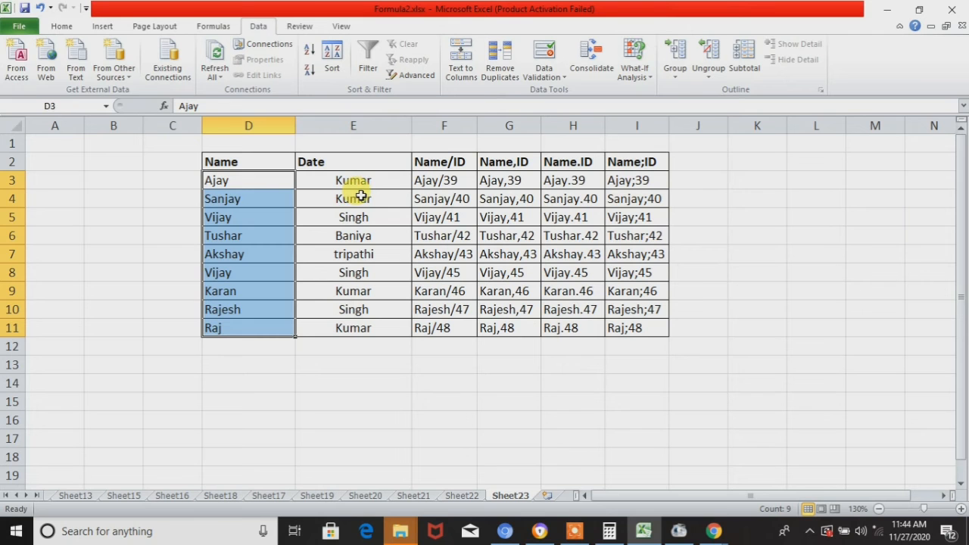
- Check the surnames placed over the dates in column E and undo the space-delimited split
click(363, 183)
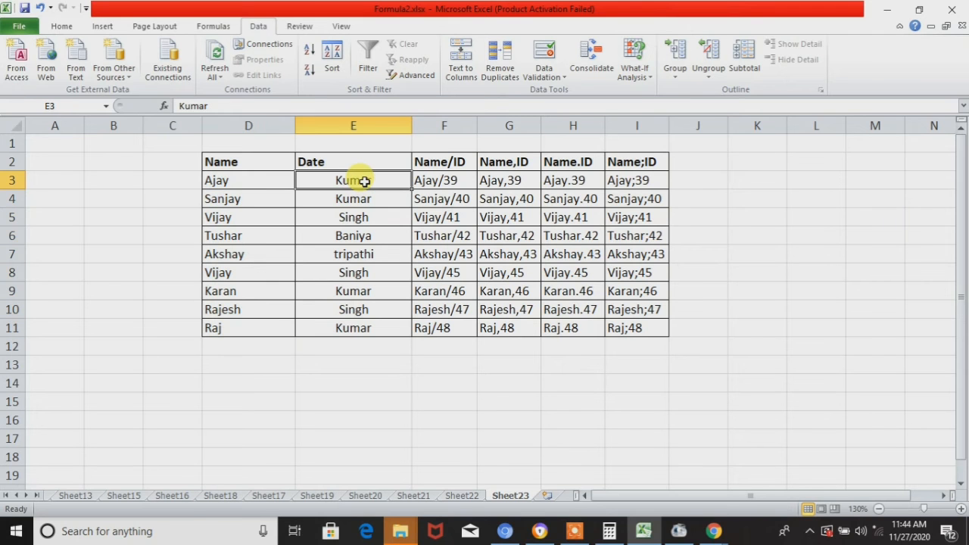
key(ctrl+shift+Down)
click(364, 182)
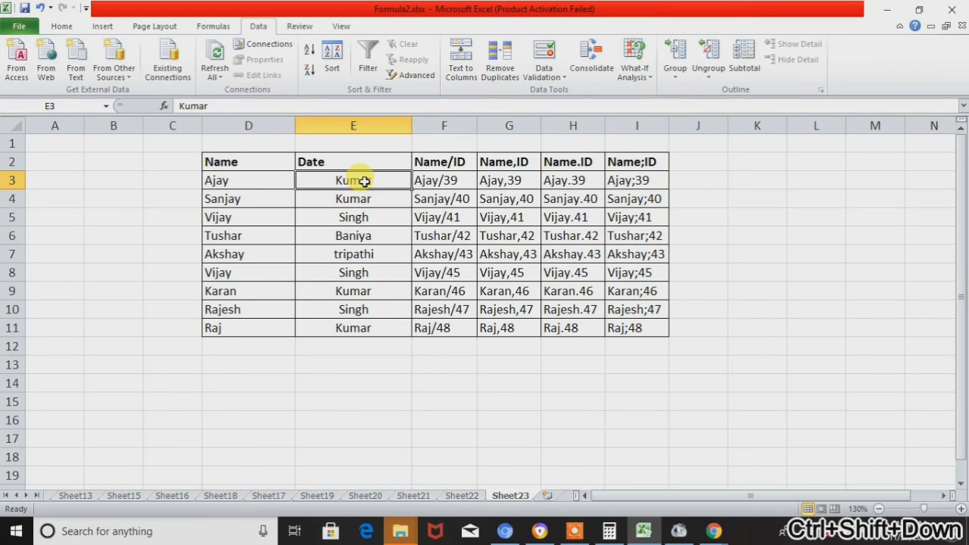
key(ctrl+z)
click(364, 181)
key(Left)
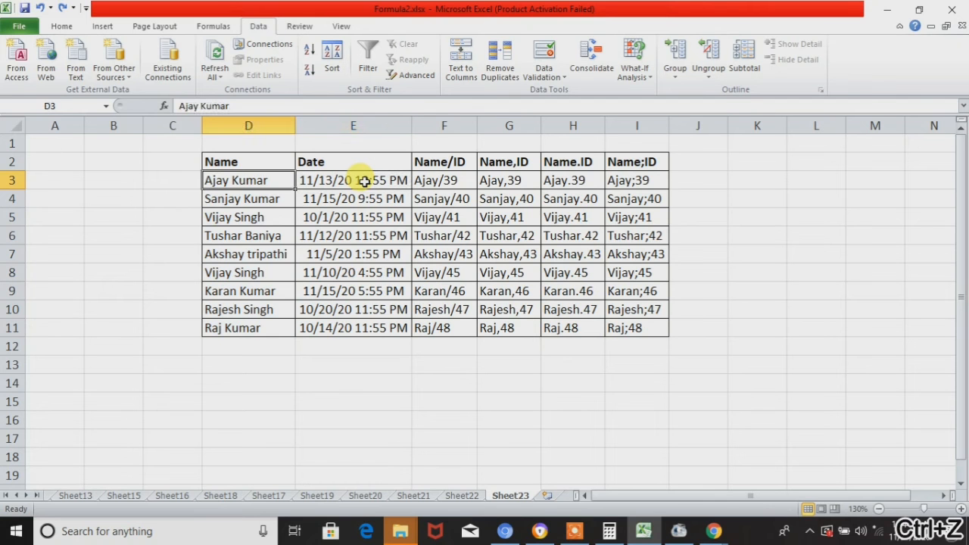
- Insert a blank column between the Name and Date columns
key(ctrl+shift+Down)
click(364, 182)
key(ctrl+space)
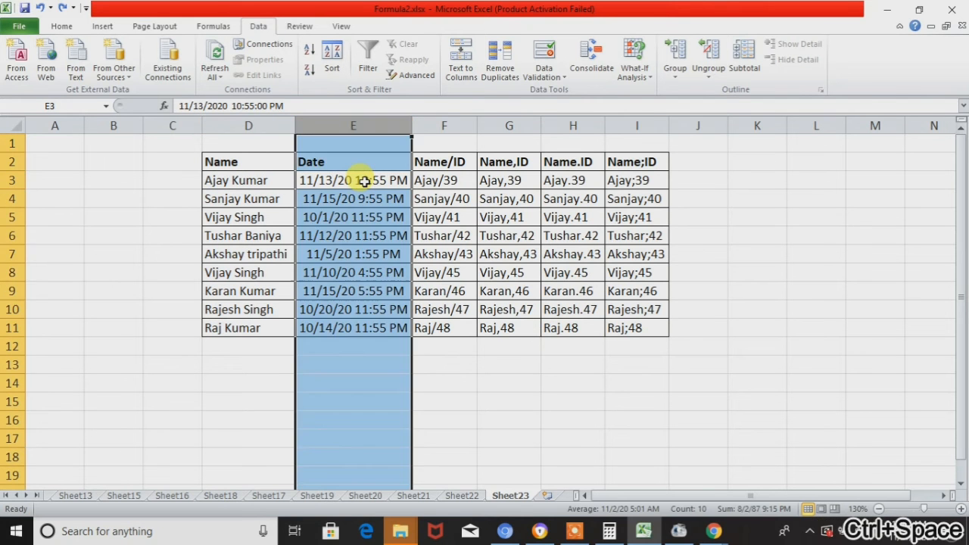
key(ctrl+shift+plus)
- Split the names in D3:D11 by Tab and Space delimiters in General format at $D$3, replacing the contents of the destination cells
key(Right)
key(Left)
key(Left)
key(ctrl+shift+Down)
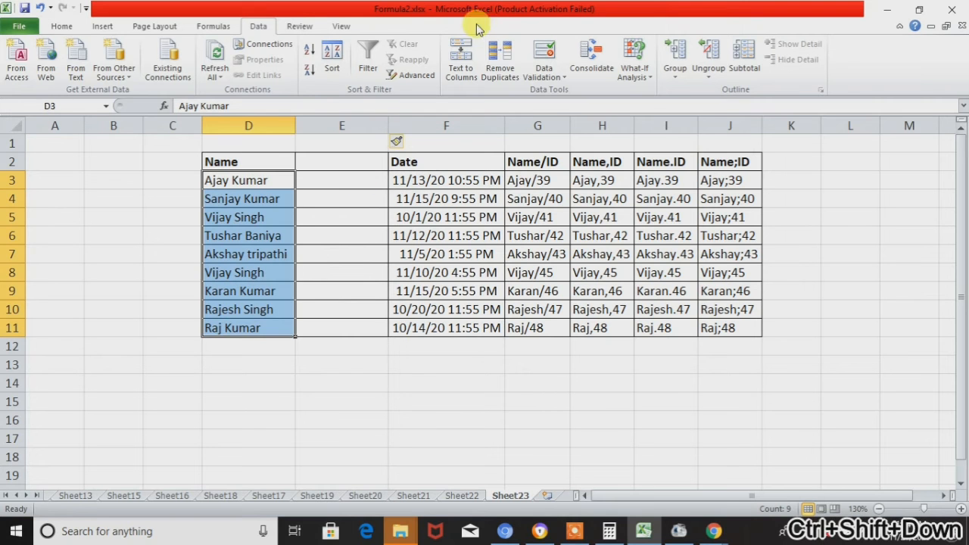
click(462, 76)
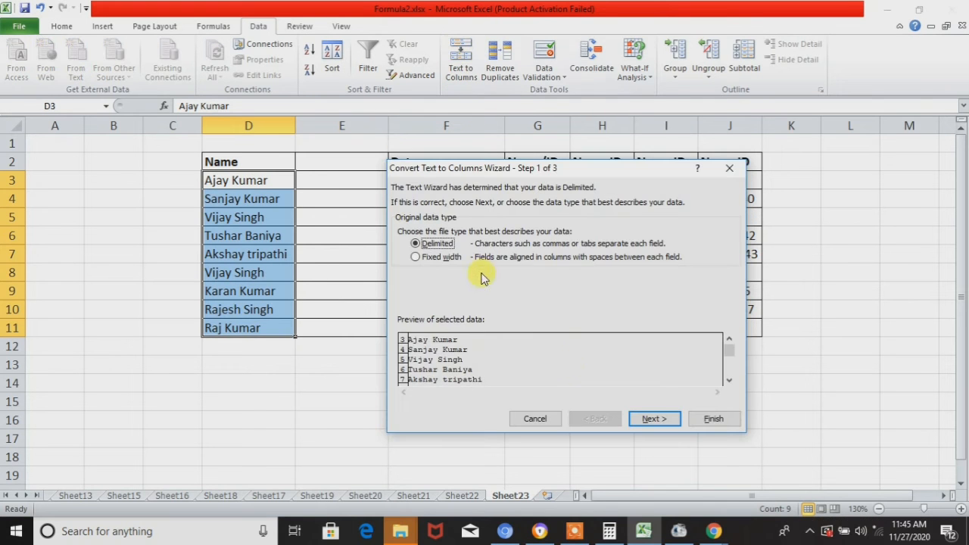
click(655, 419)
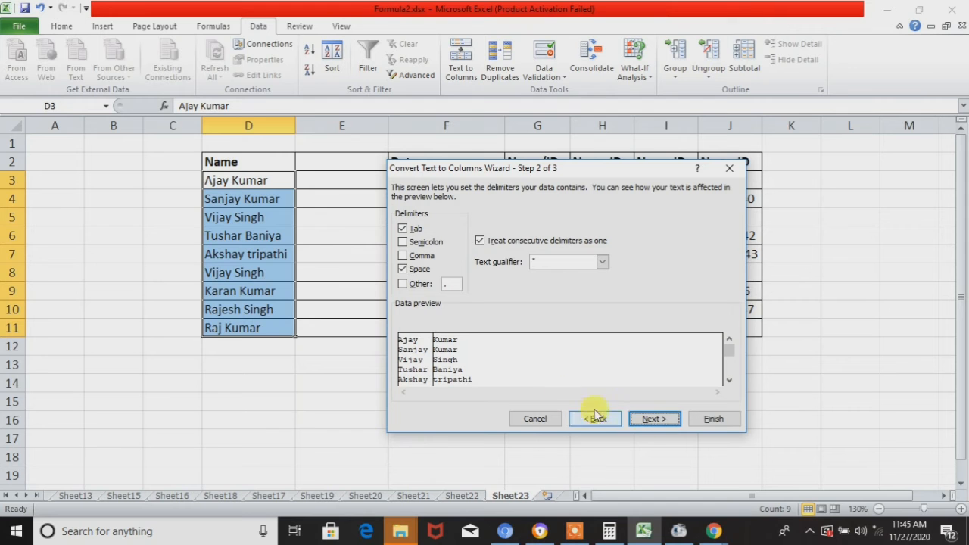
click(659, 420)
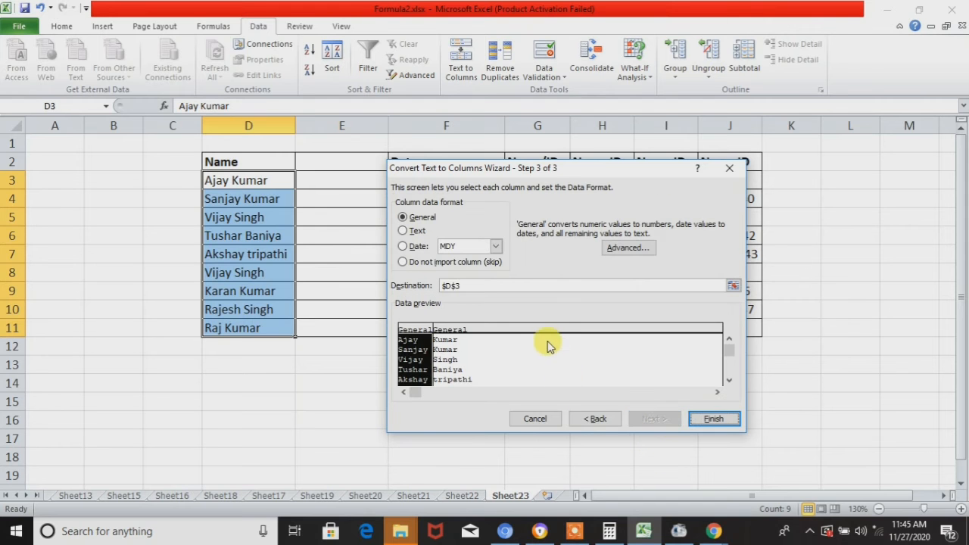
click(551, 348)
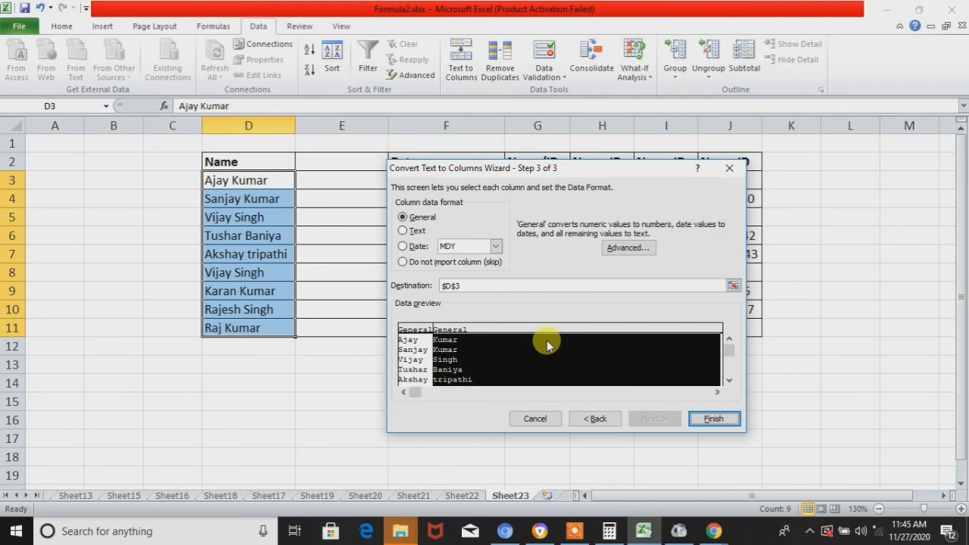
click(715, 421)
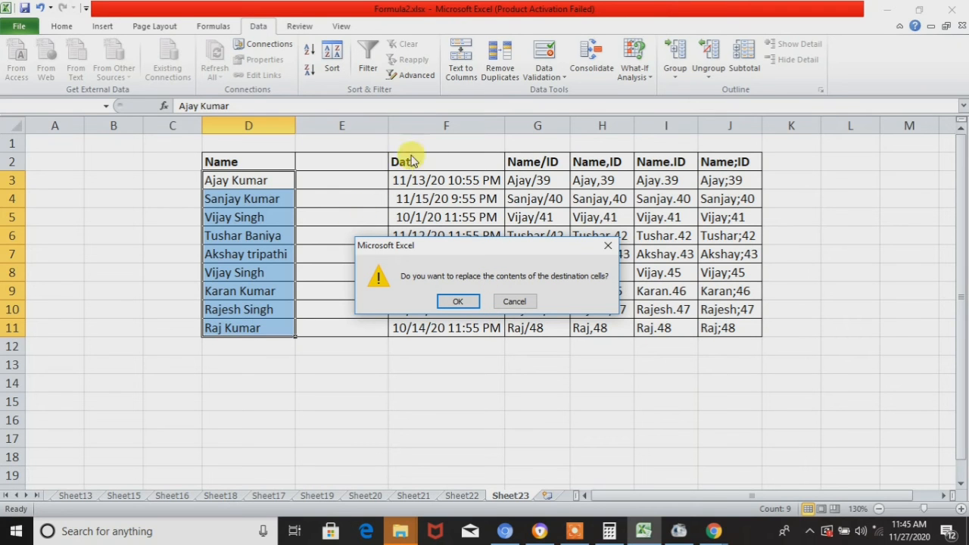
click(458, 300)
- Start a Delimited Text to Columns split of the dates in F3:F11, using Tab and Space as delimiters
click(356, 166)
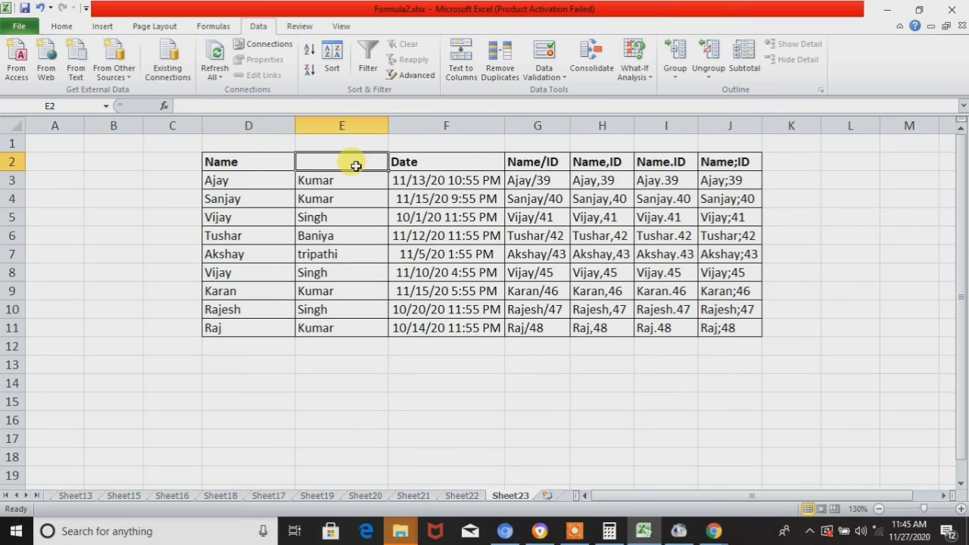
key(Down)
key(Down)
key(Right)
key(Right)
key(Left)
key(Up)
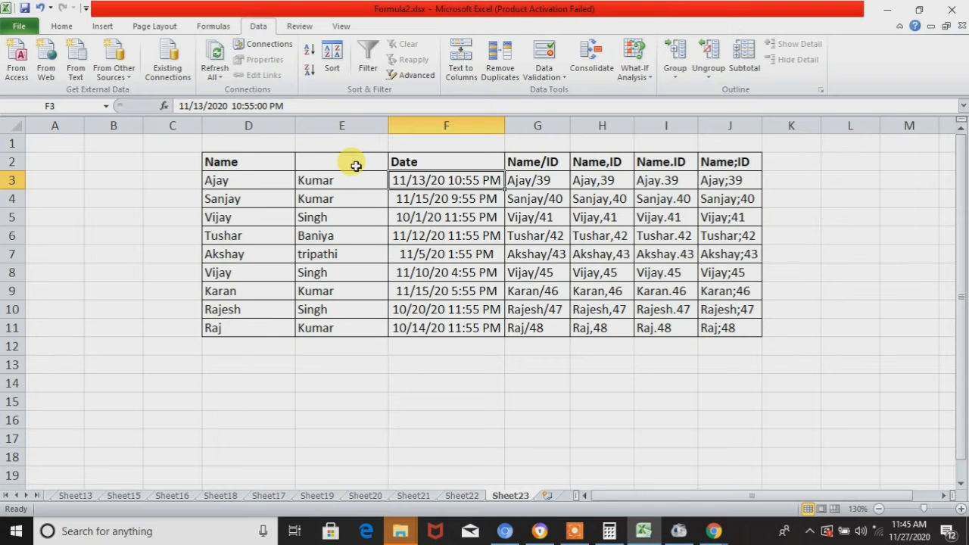
key(ctrl+shift+Down)
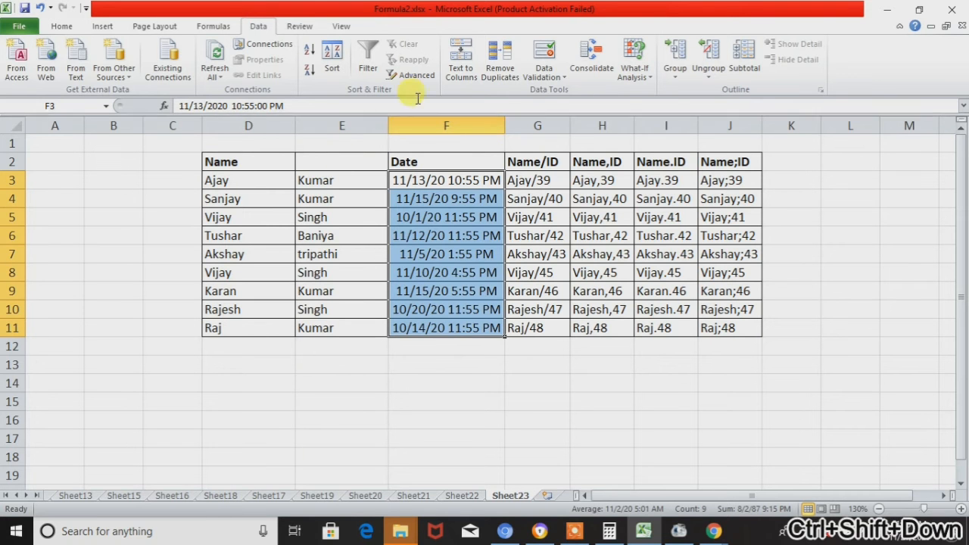
click(461, 62)
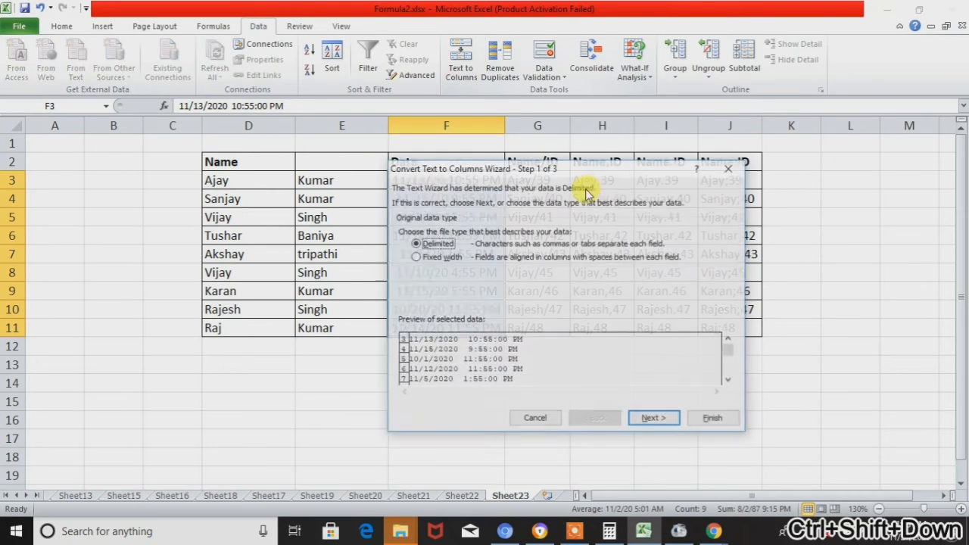
click(653, 421)
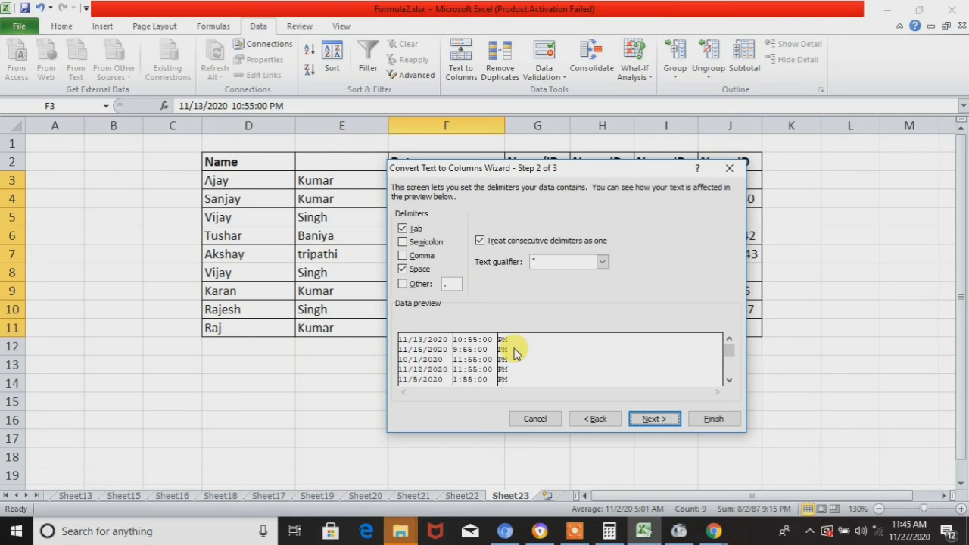
click(656, 422)
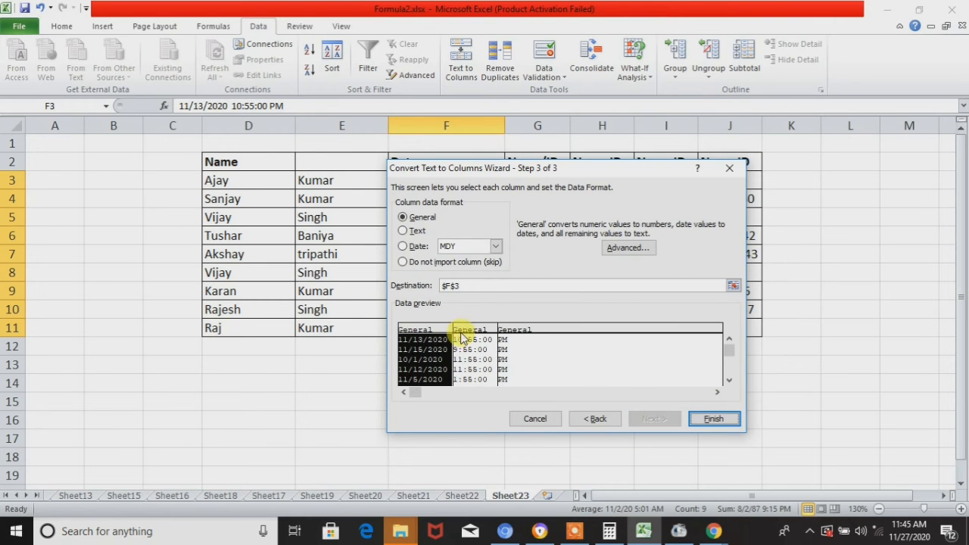
- Set the first split column to Date MDY, leave the others General, and complete the date split at $F$3, replacing the destination contents
click(414, 247)
click(465, 344)
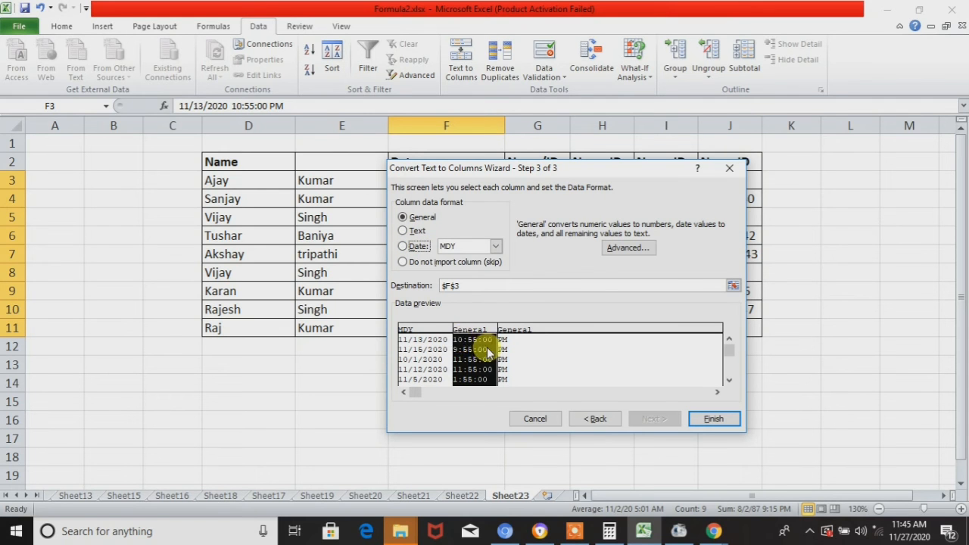
click(515, 359)
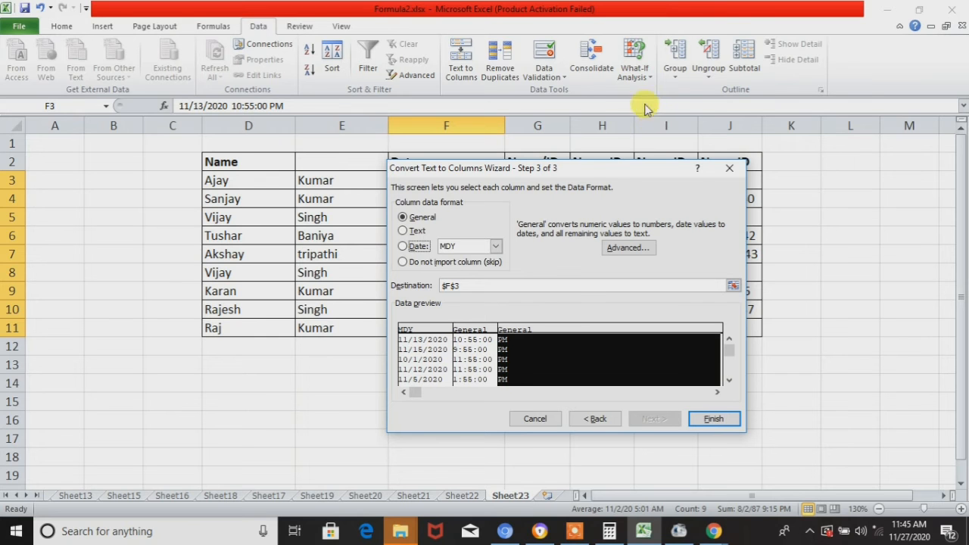
drag(616, 174, 760, 191)
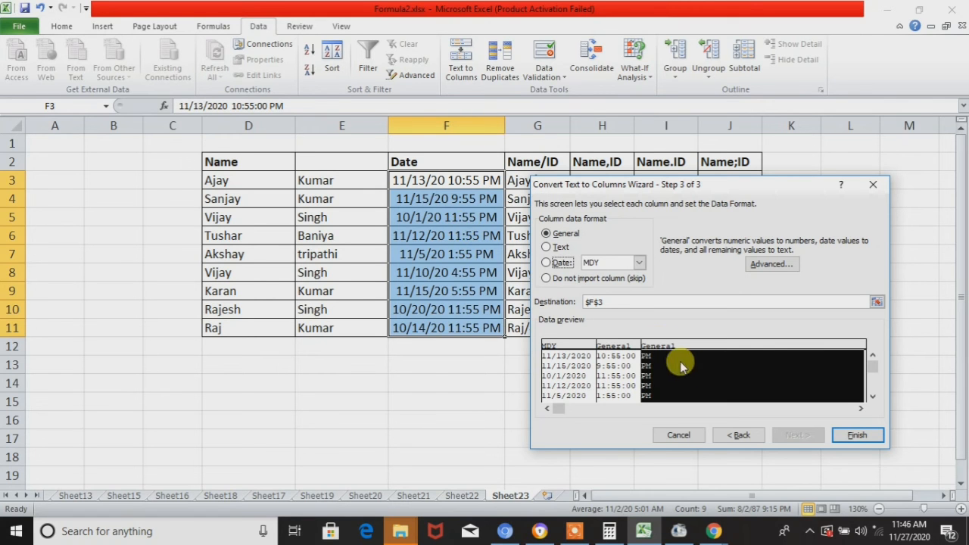
click(867, 437)
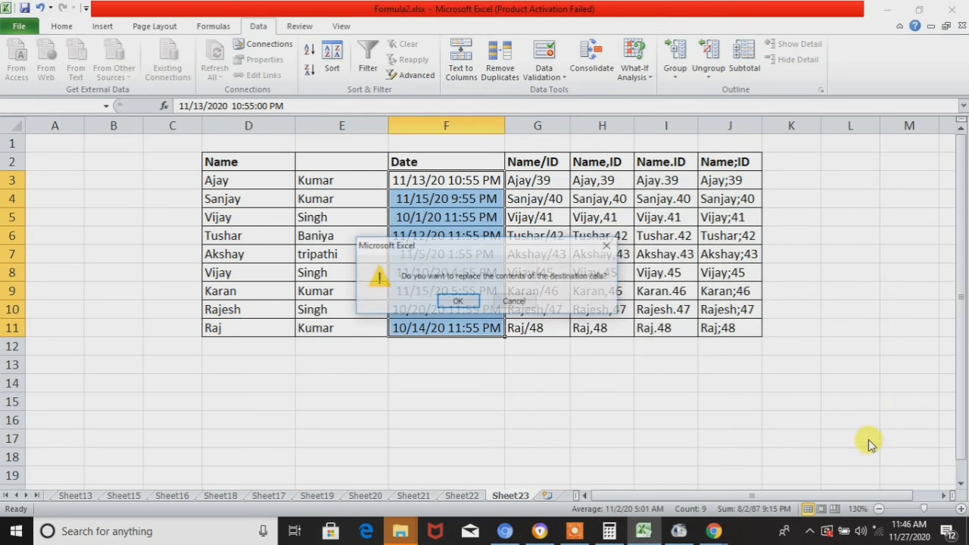
click(458, 301)
drag(461, 291, 581, 162)
click(541, 195)
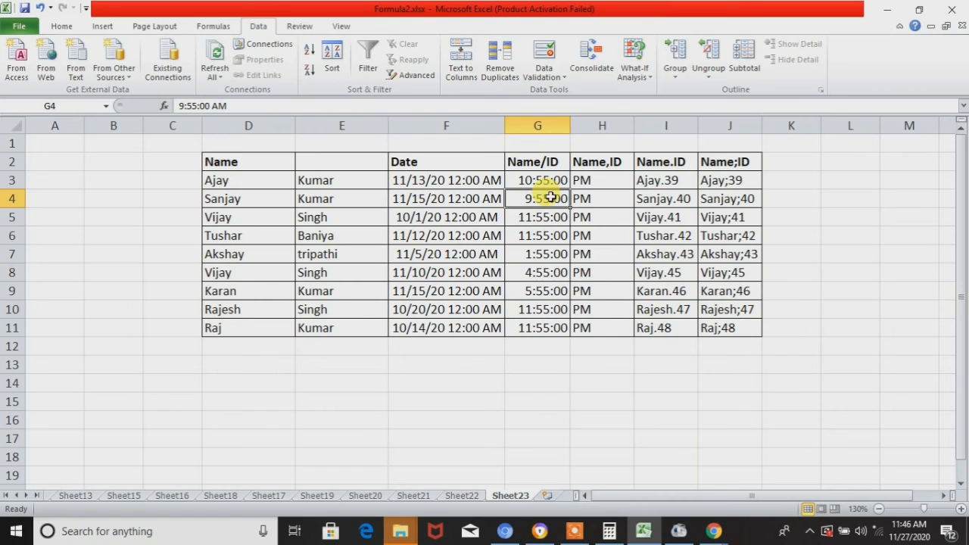
- Format the dates in F3:F11 with the 14-Mar-01 date type under the English (U.S.) locale
click(624, 219)
click(486, 195)
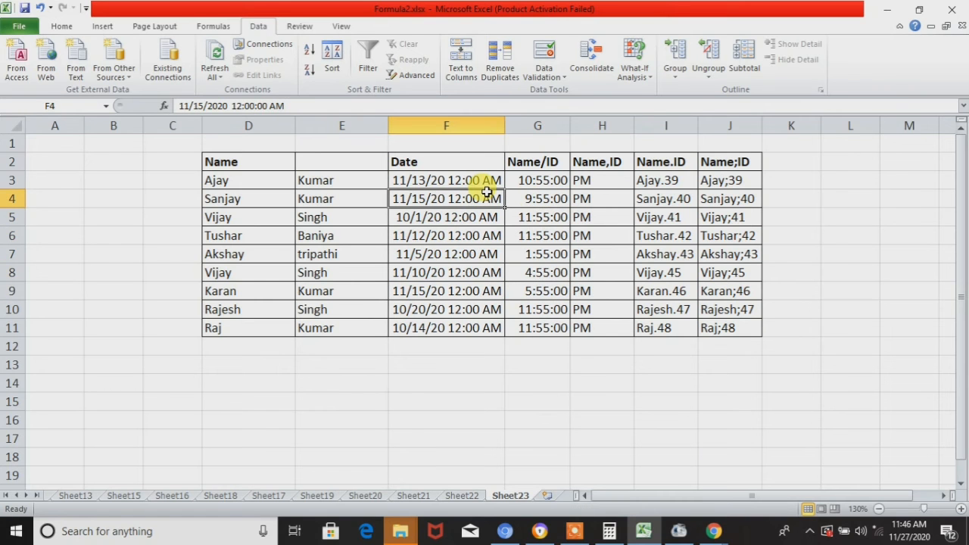
click(491, 179)
click(475, 218)
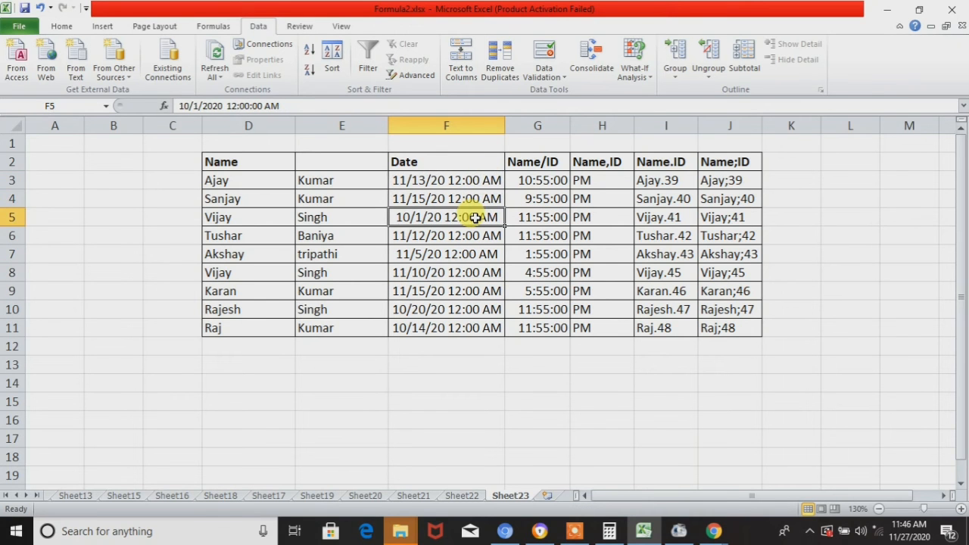
key(Up)
key(Up)
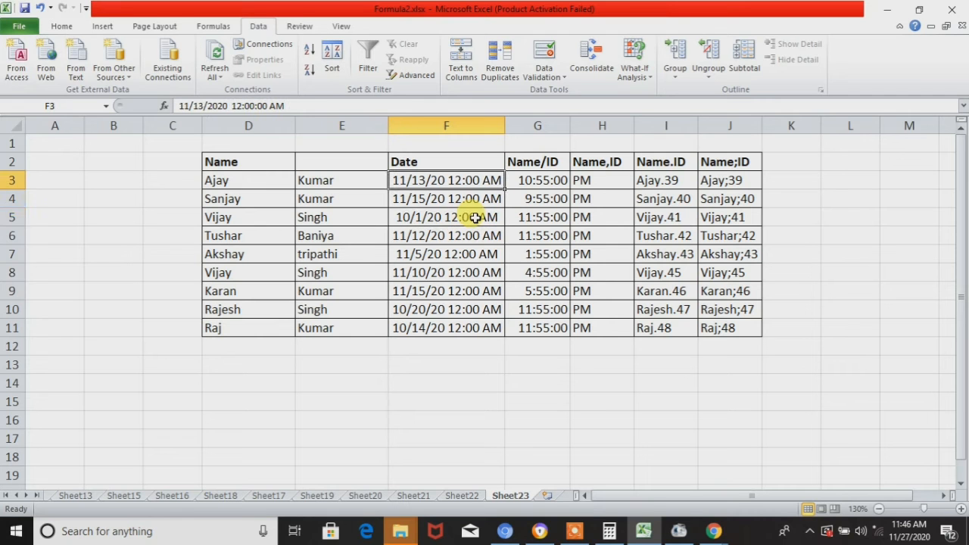
key(ctrl+shift+Down)
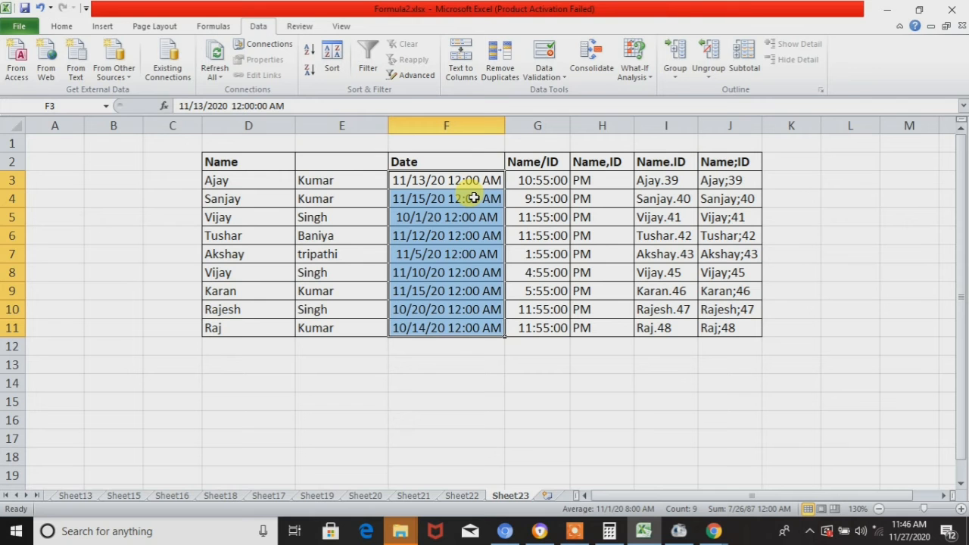
right_click(472, 181)
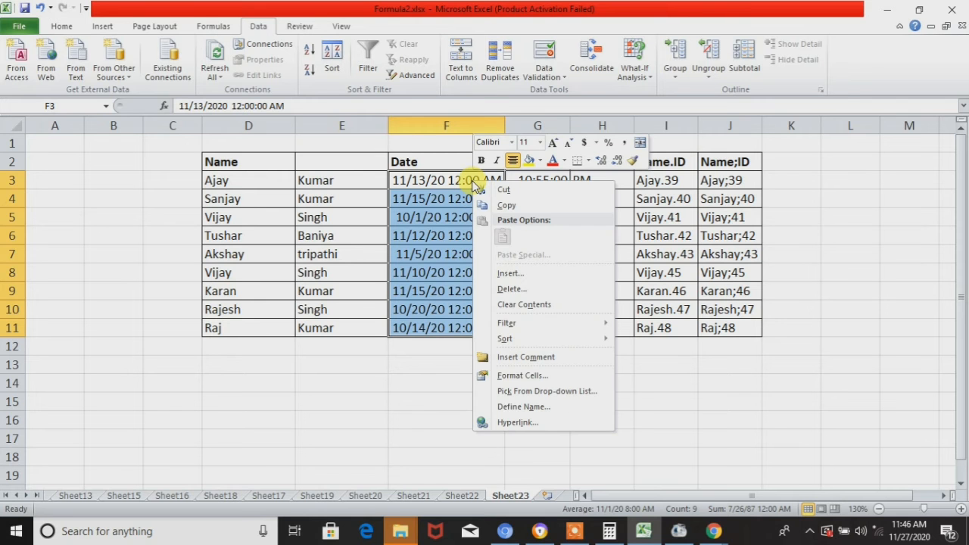
click(523, 376)
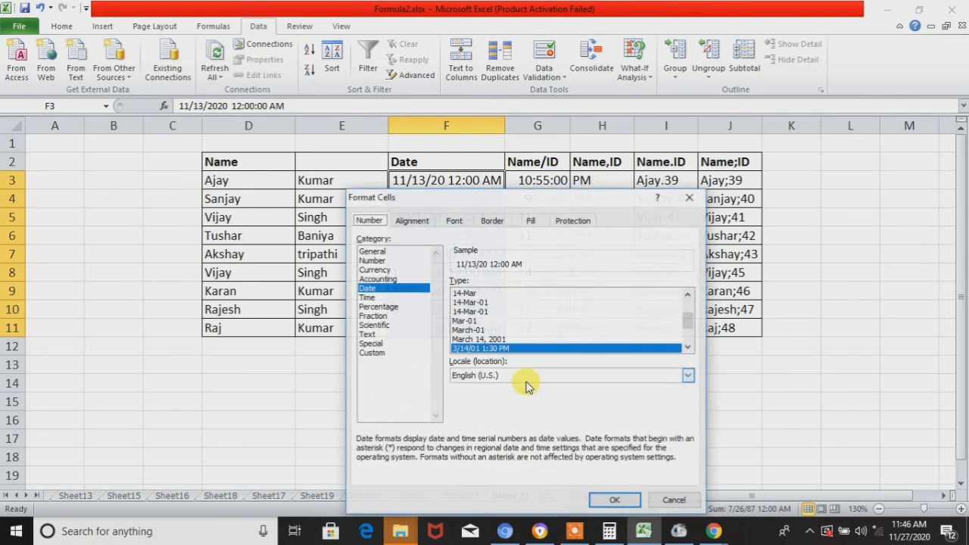
click(485, 303)
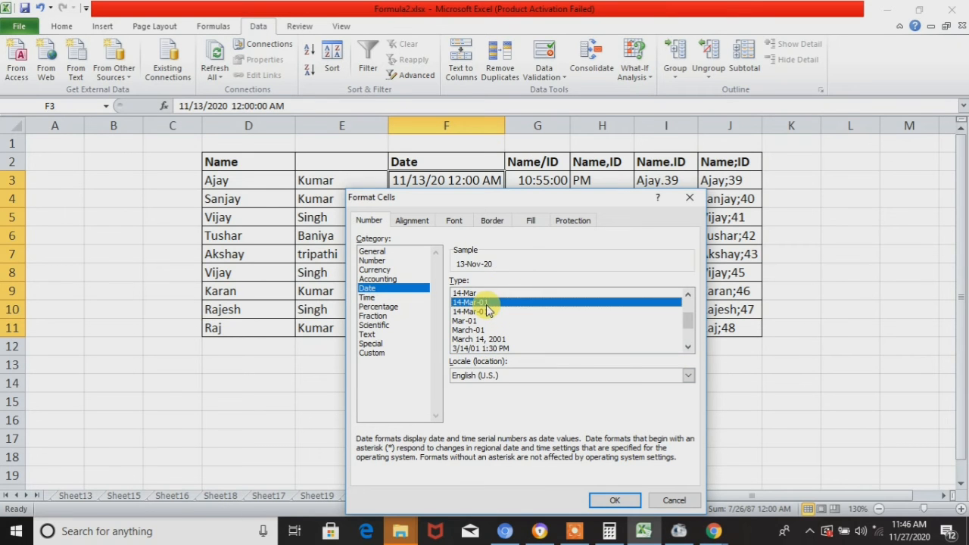
click(628, 505)
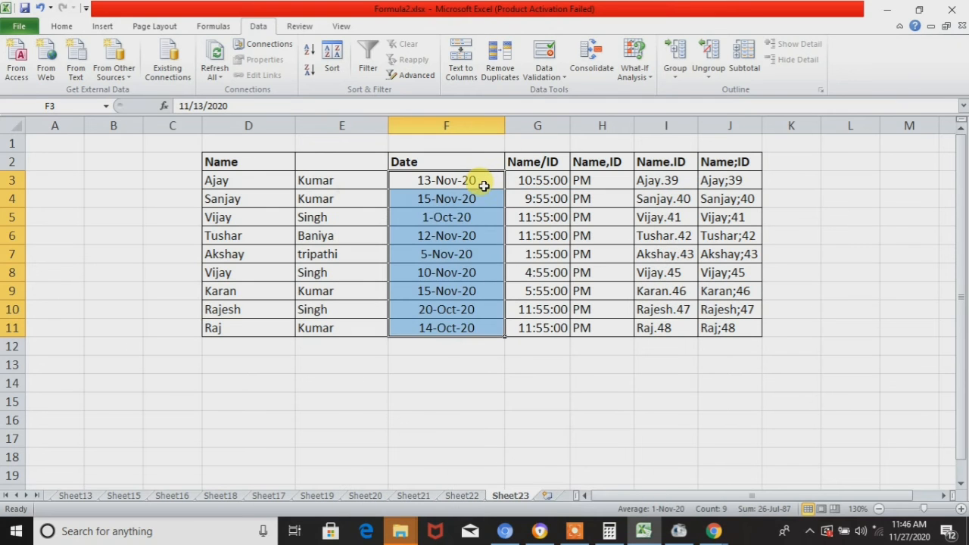
- Add filters to the table's header row from the Date heading
click(483, 186)
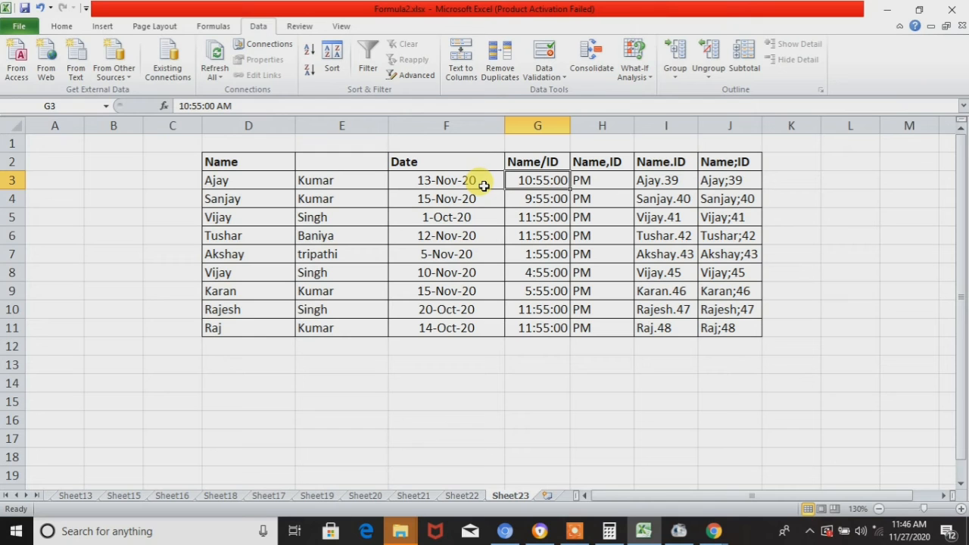
click(484, 185)
key(Up)
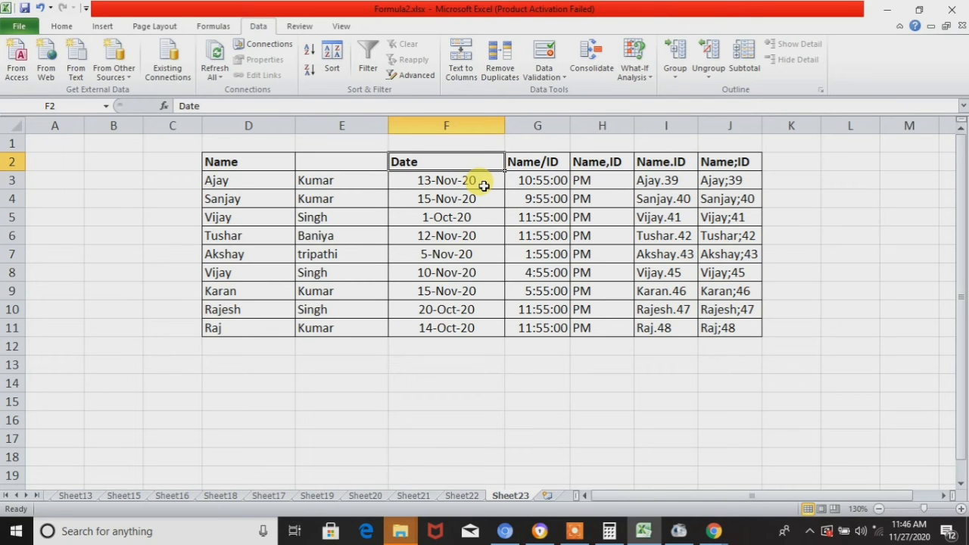
key(alt+d)
key(f)
key(f)
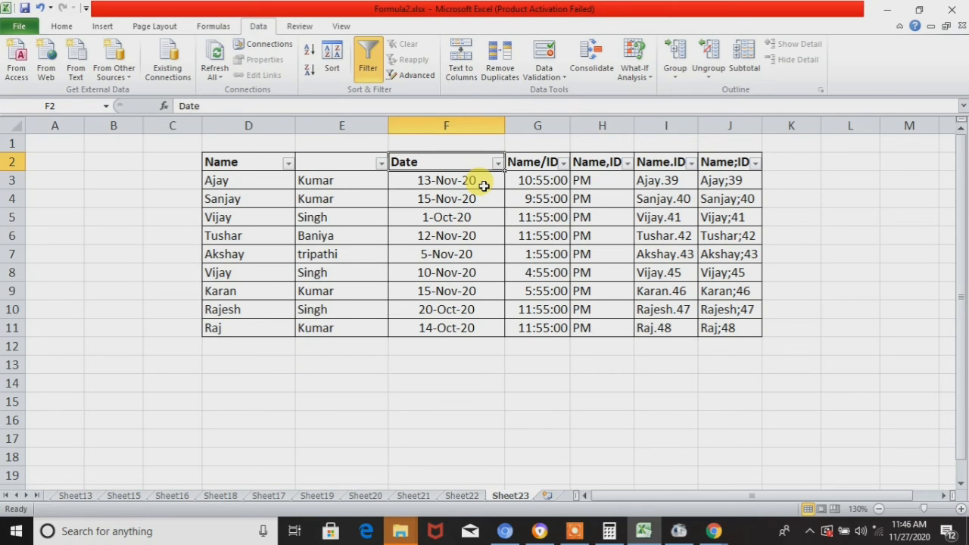
- Examine the days grouped under October and November 2020 in the Date column's filter list, leaving the filter unapplied
key(alt+Down)
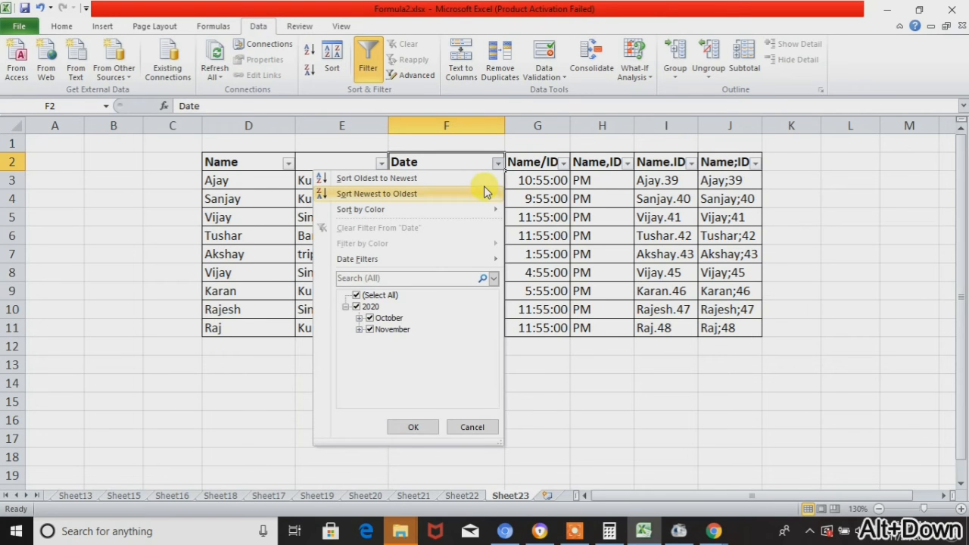
click(362, 297)
click(359, 318)
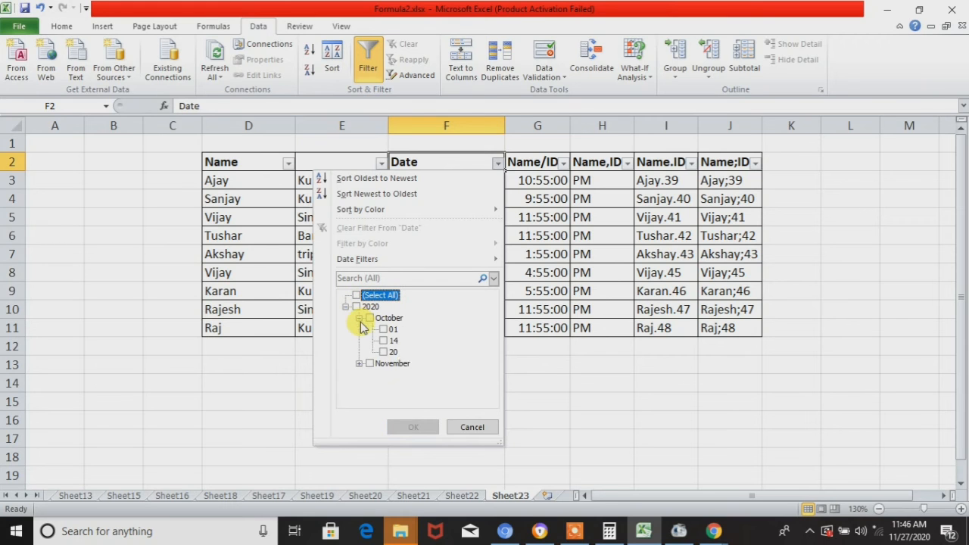
click(359, 363)
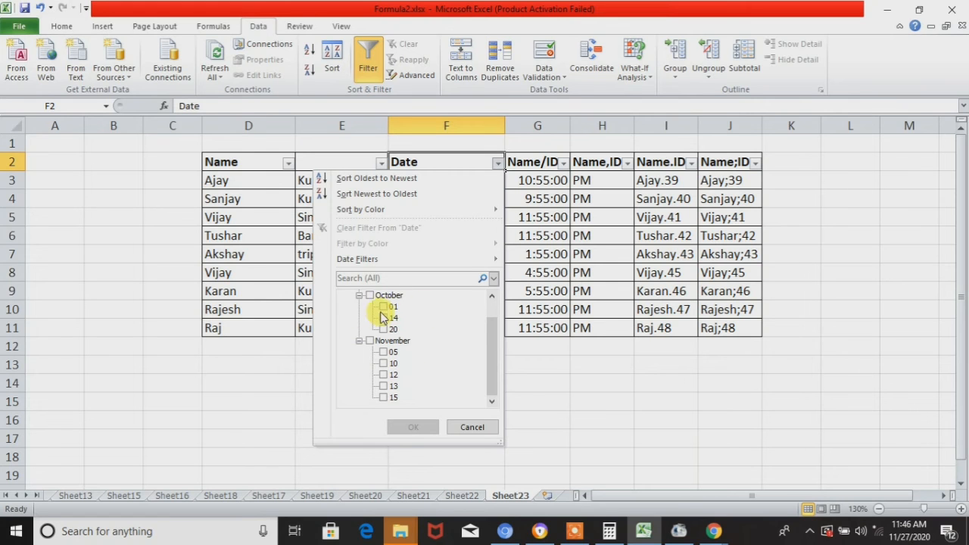
click(359, 295)
click(359, 329)
click(467, 427)
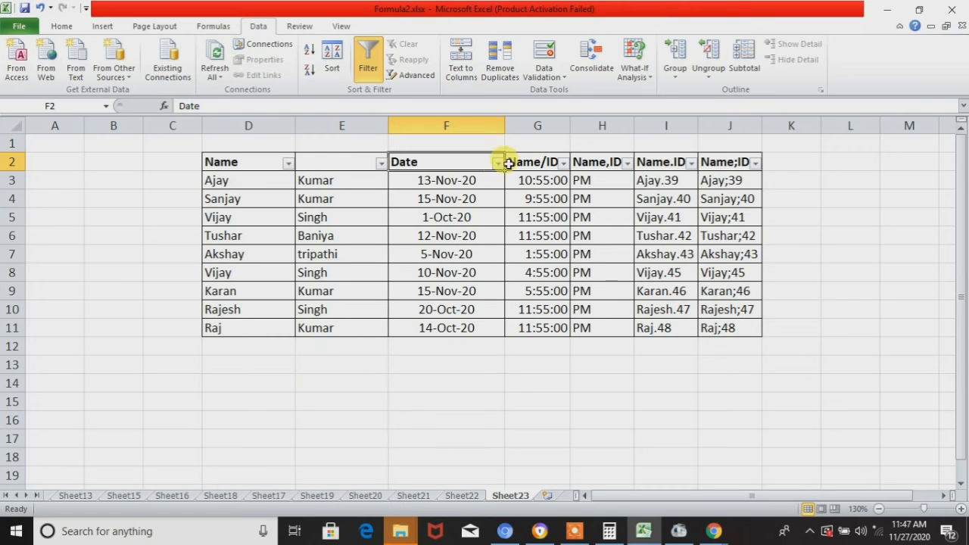
- Undo the header filters, the date formatting and the date-time split to restore the original Date and Name/ID columns
key(Right)
key(Down)
key(Right)
key(Left)
key(ctrl+z)
key(ctrl+z)
key(ctrl+z)
key(ctrl+z)
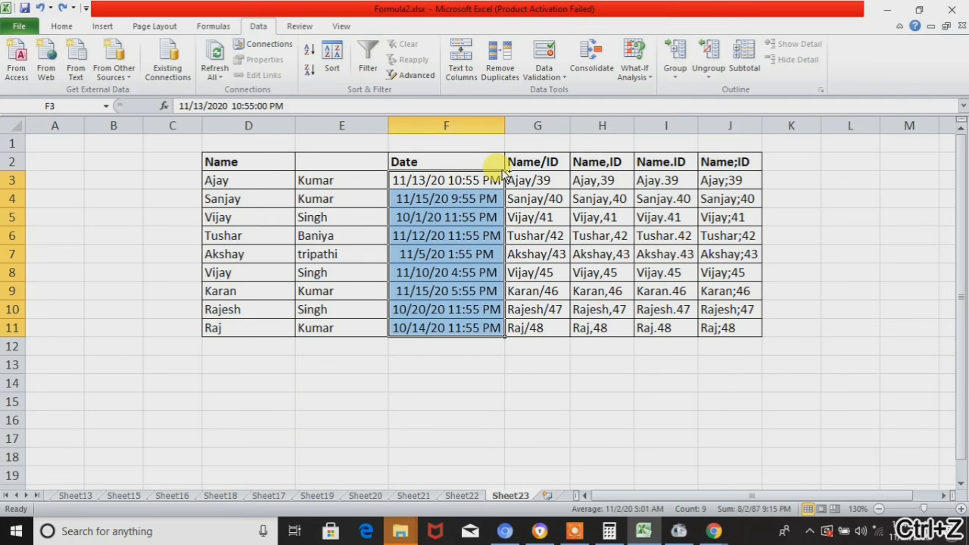
key(ctrl+y)
key(ctrl+y)
key(ctrl+y)
key(ctrl+y)
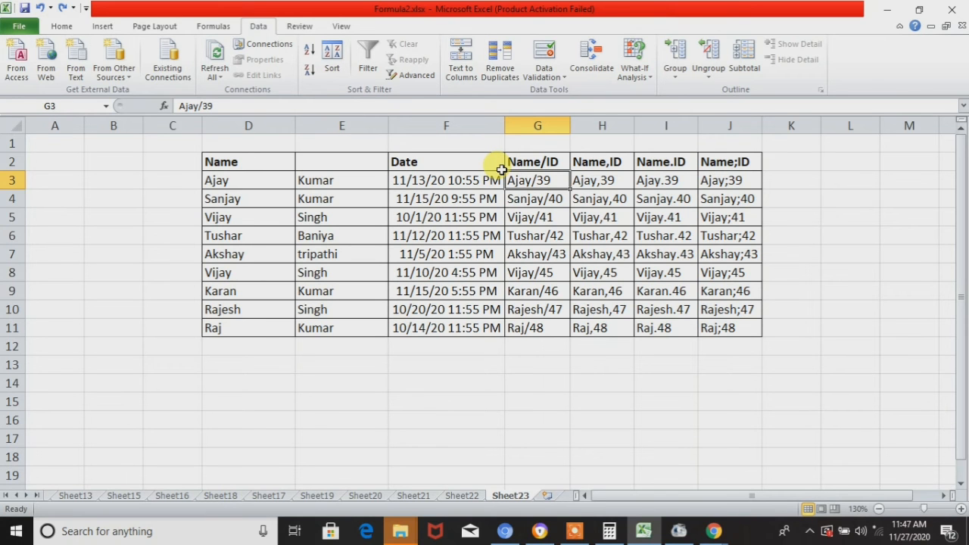
- Split the Name/ID values in G3:G11 by Tab and "/" delimiters in General format at $G$3, replacing the contents of the destination cells
key(ctrl+shift+Down)
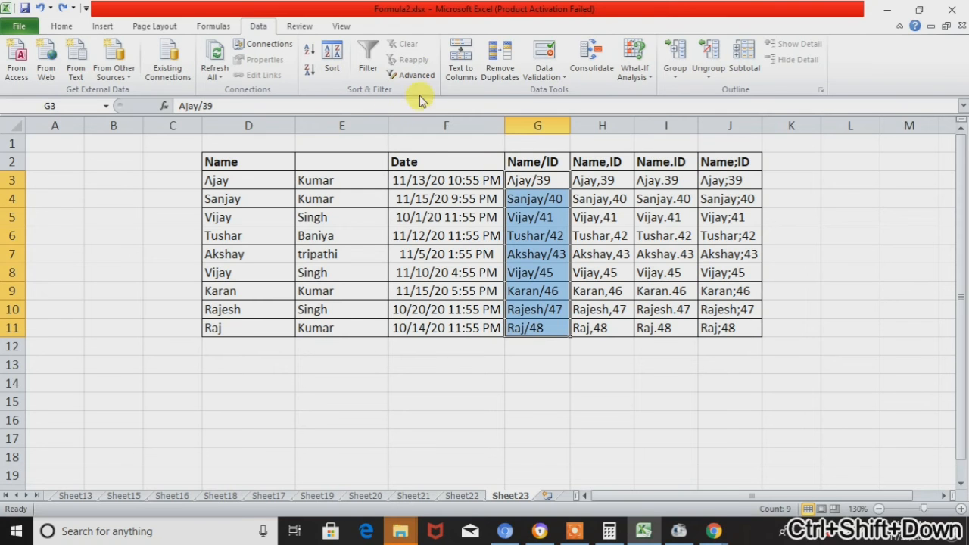
click(453, 76)
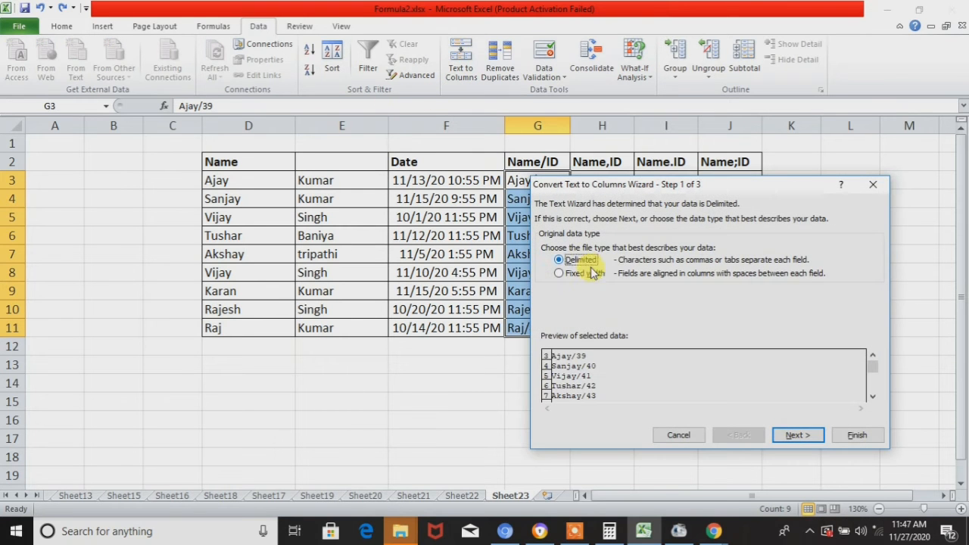
click(796, 434)
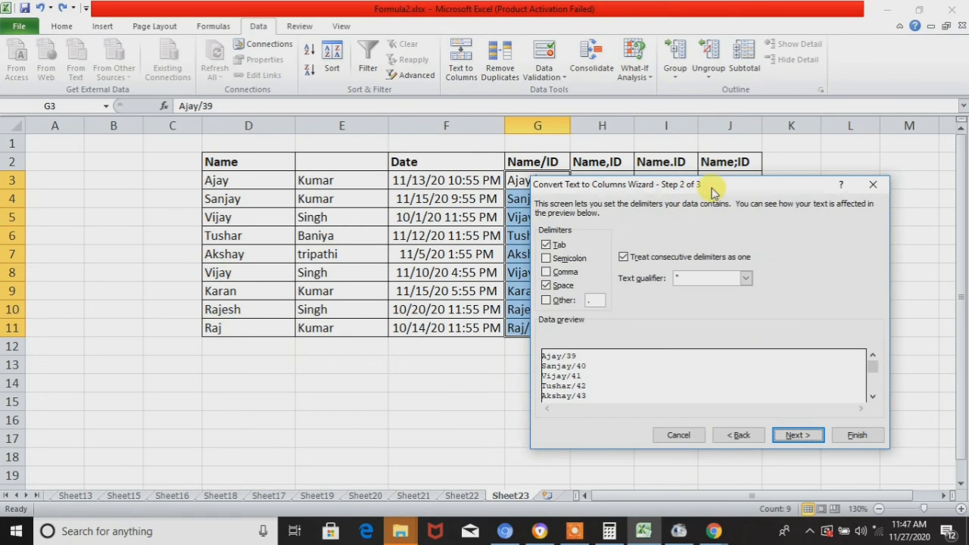
drag(712, 189, 289, 164)
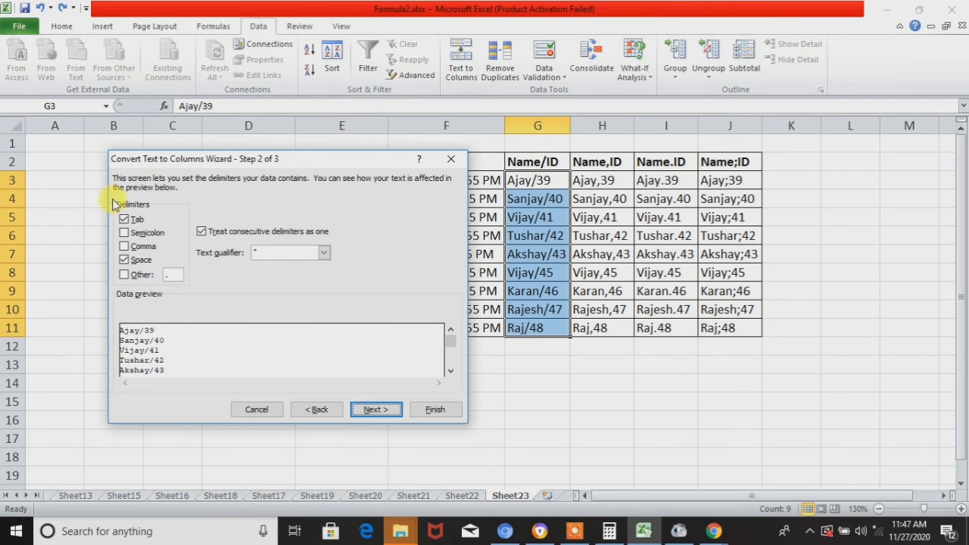
click(124, 260)
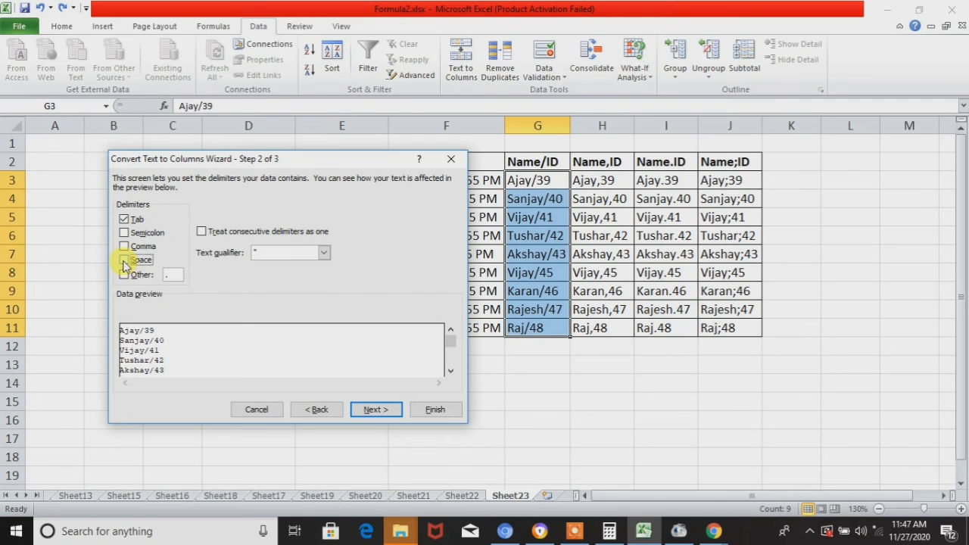
click(125, 274)
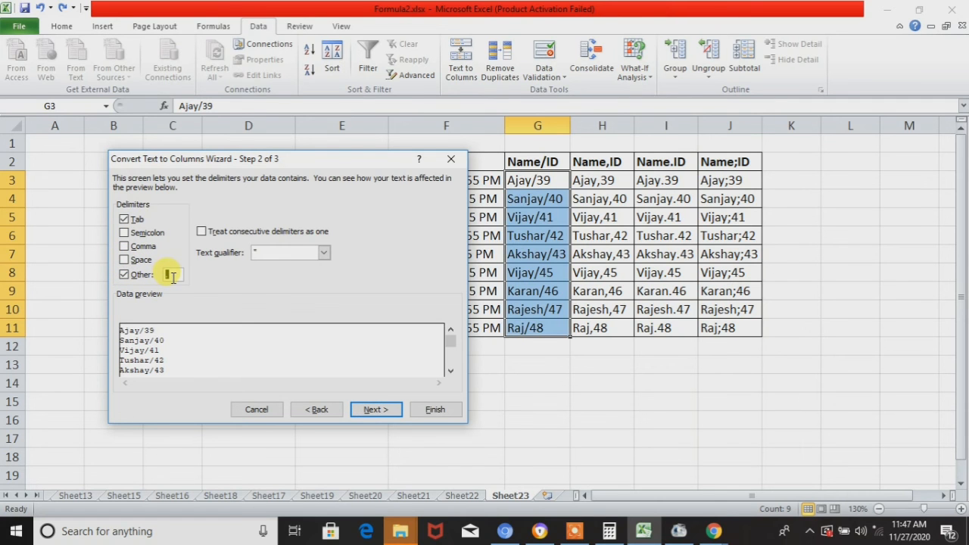
text(/)
click(363, 413)
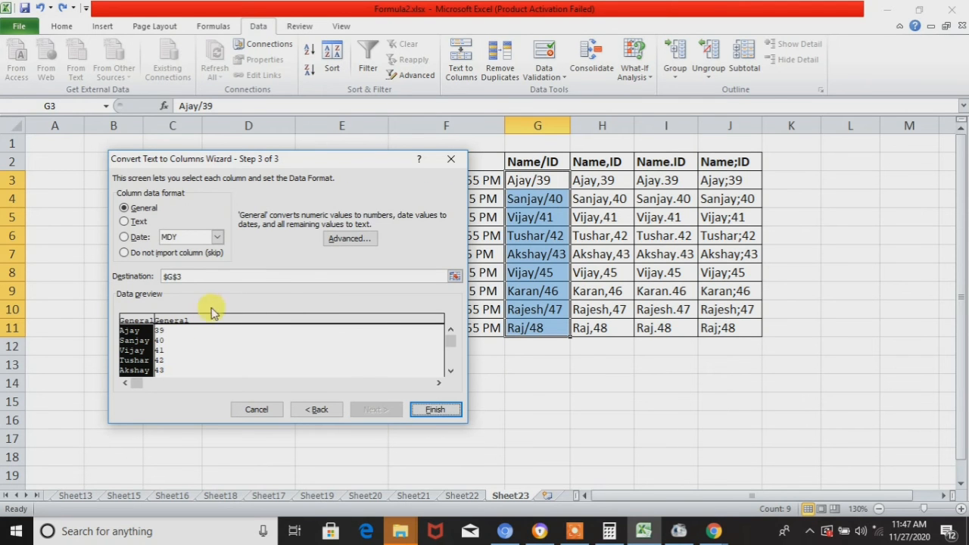
click(173, 346)
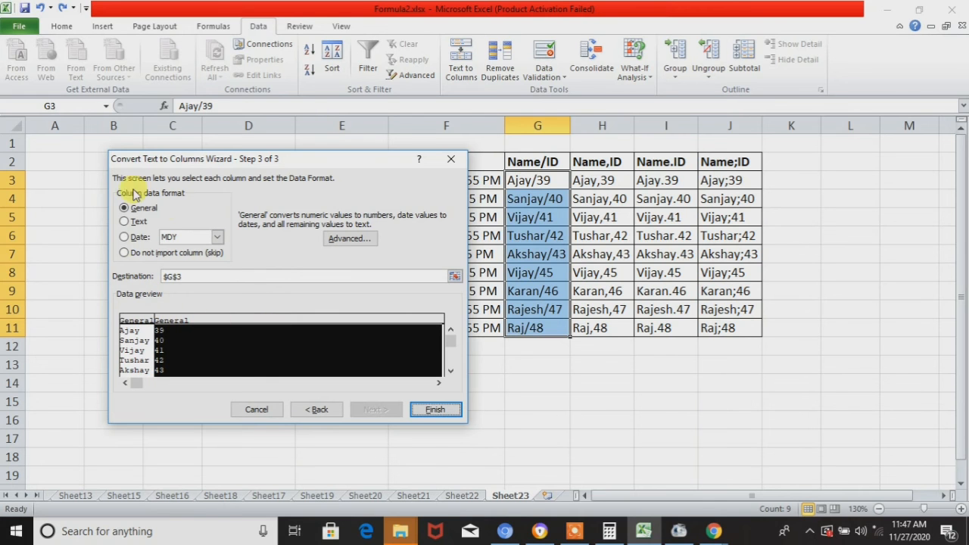
click(435, 409)
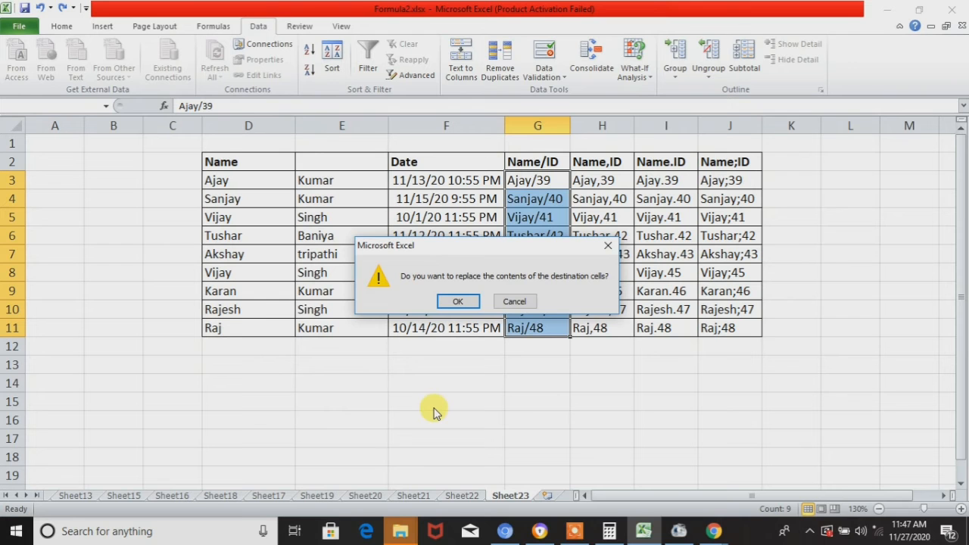
click(458, 301)
- Review the separated names and IDs in columns G and H, and undo the slash-delimited split
click(606, 181)
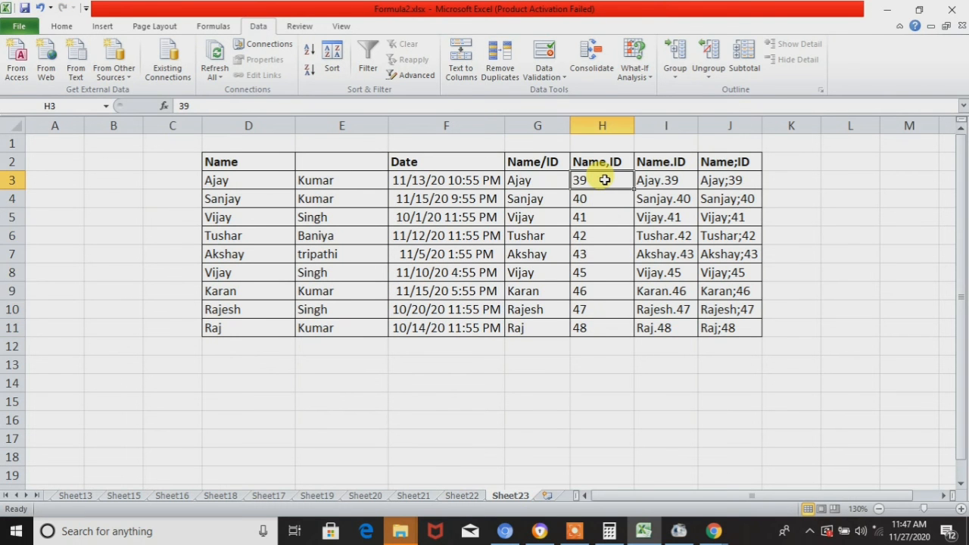
key(ctrl+shift+Down)
key(Up)
key(Down)
key(Left)
key(ctrl+shift+Down)
key(Up)
key(Down)
key(Right)
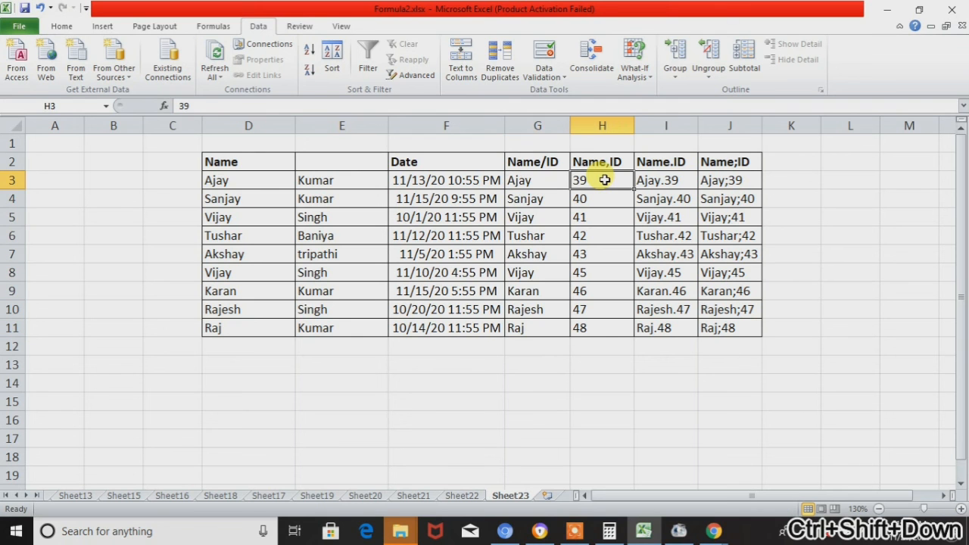
key(ctrl+z)
- Split the Name,ID values in H3:H11 by Tab and Comma delimiters in General format at $H$3, replacing the contents of the destination cells
key(Down)
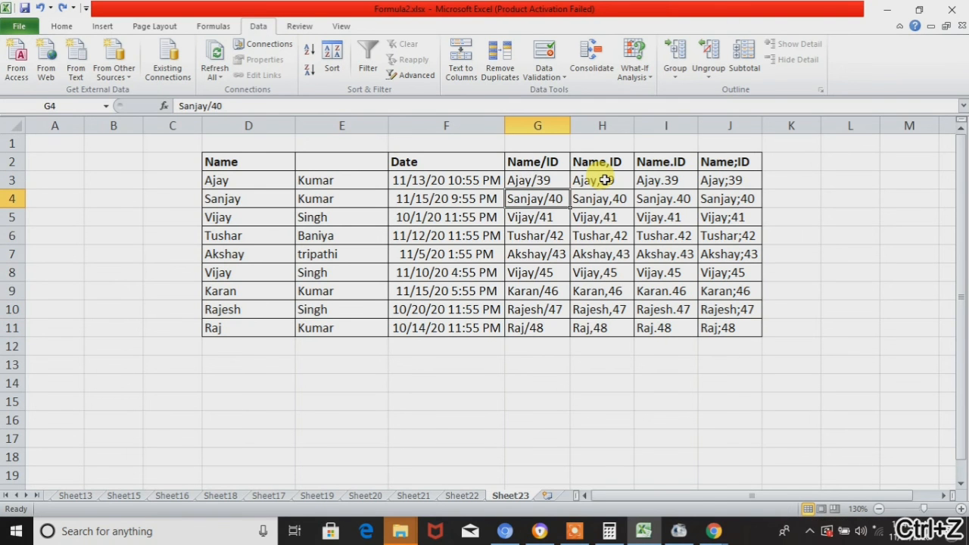
key(Right)
key(Up)
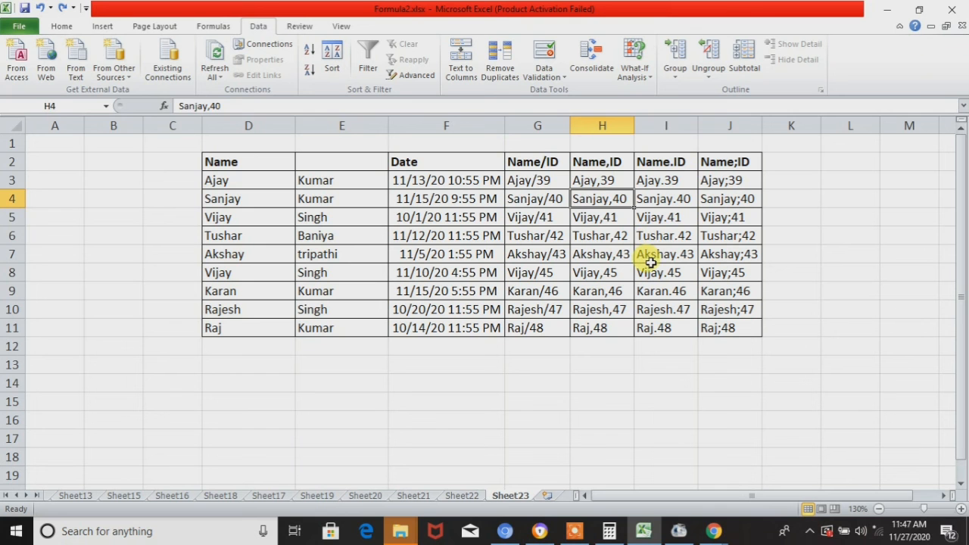
key(ctrl+shift+Down)
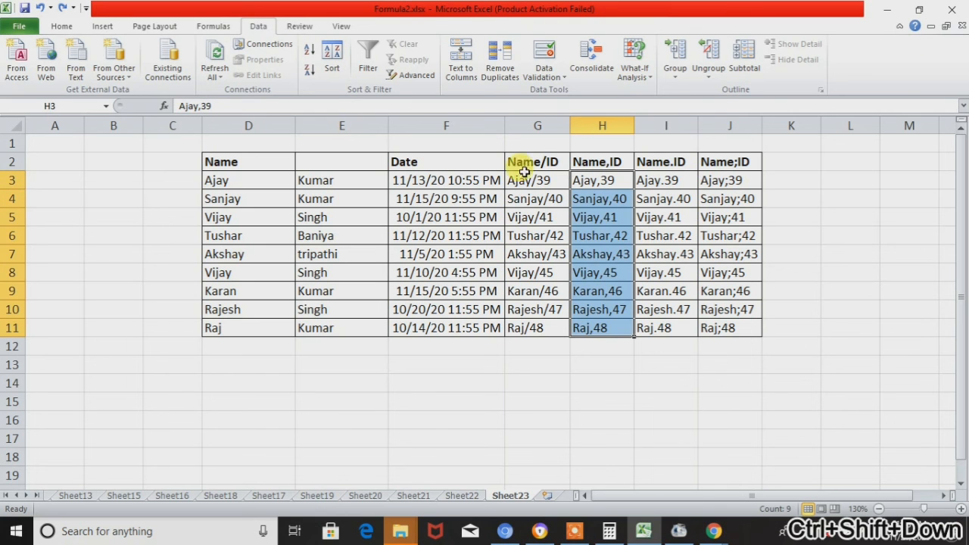
click(467, 79)
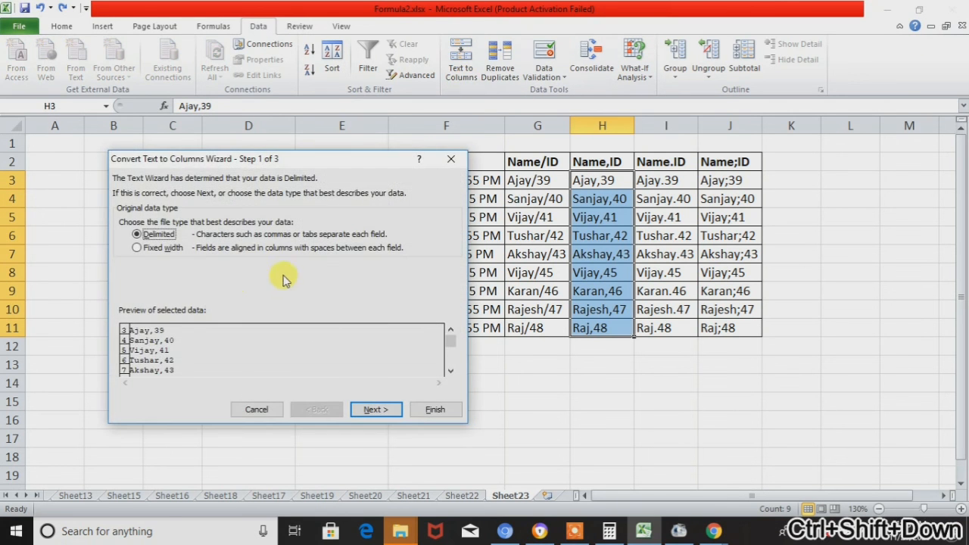
click(377, 407)
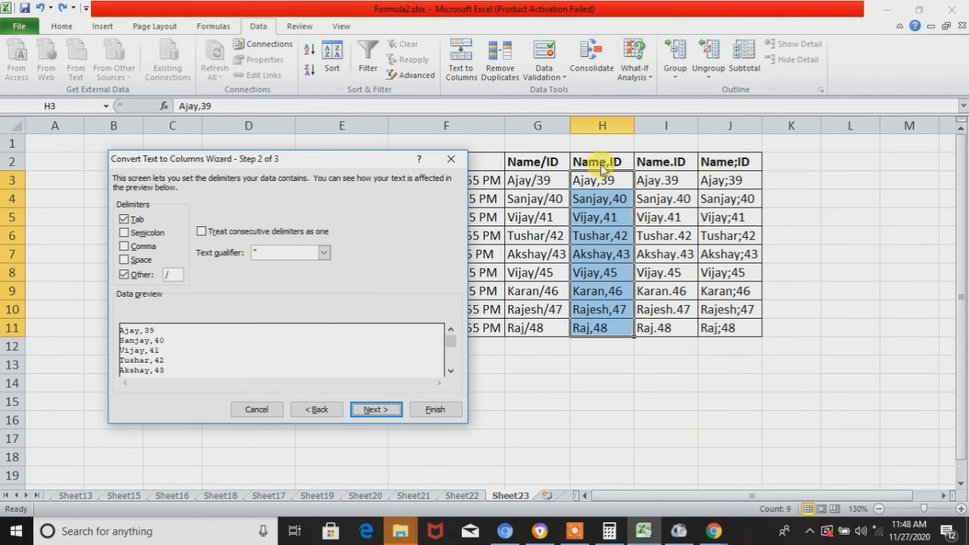
click(142, 275)
click(137, 246)
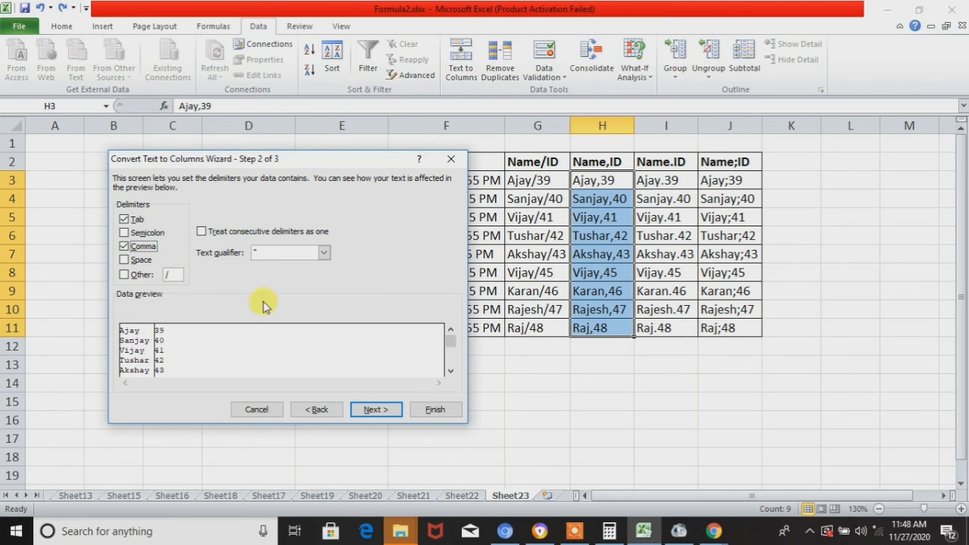
click(371, 413)
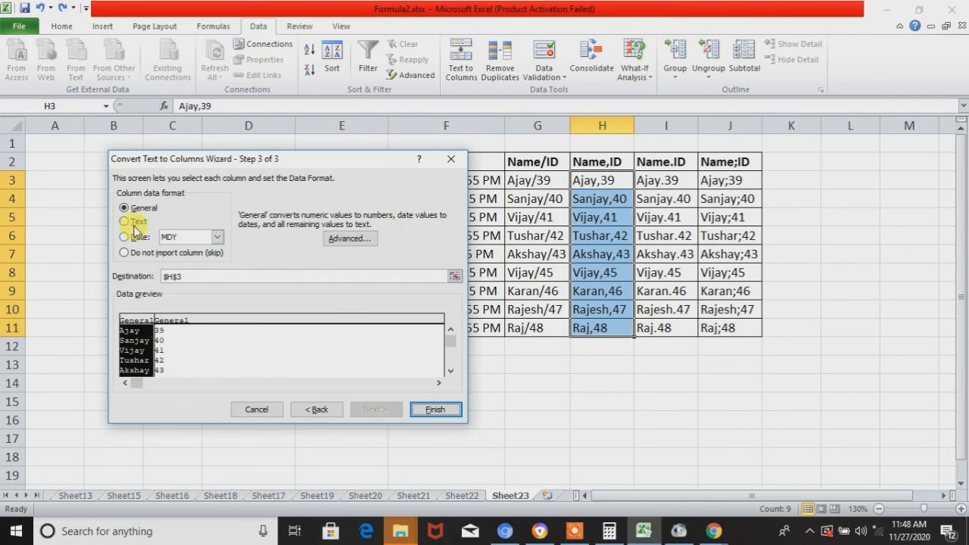
click(234, 345)
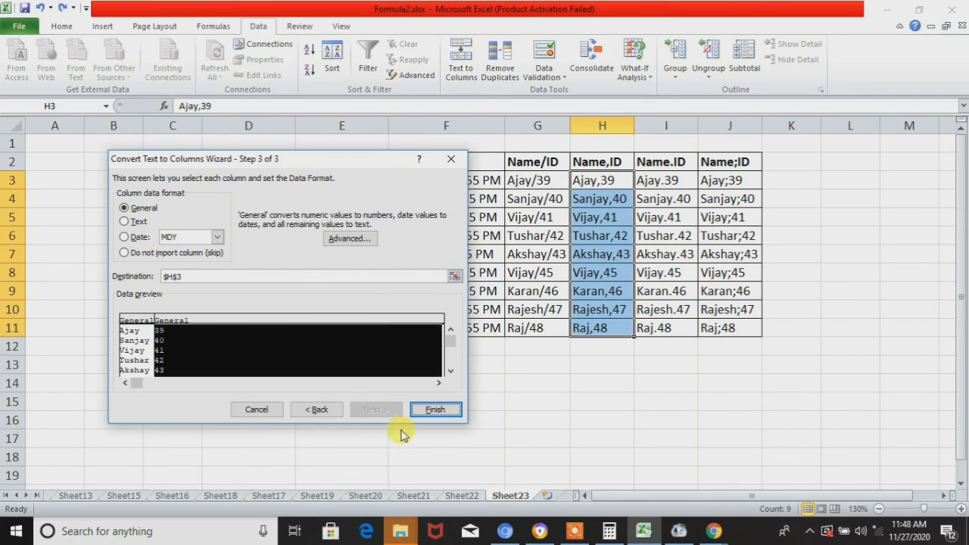
click(433, 409)
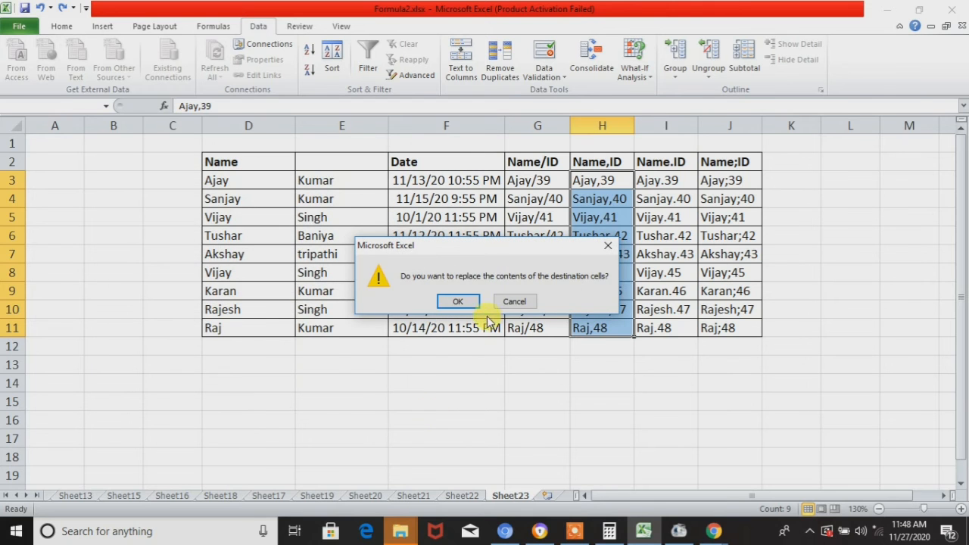
click(458, 302)
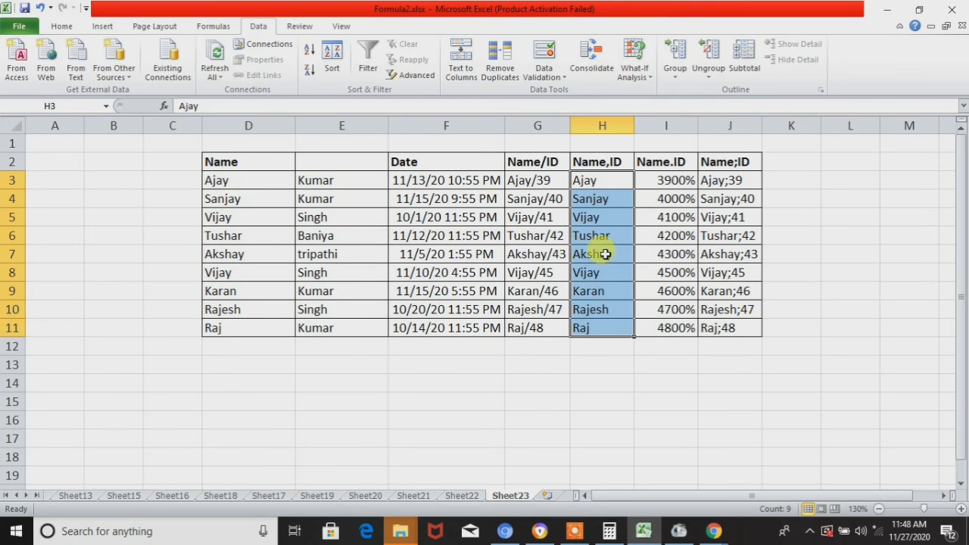
- Format the separated IDs in I3:I11 as Number with 0 decimal places
click(651, 184)
key(ctrl+shift+Down)
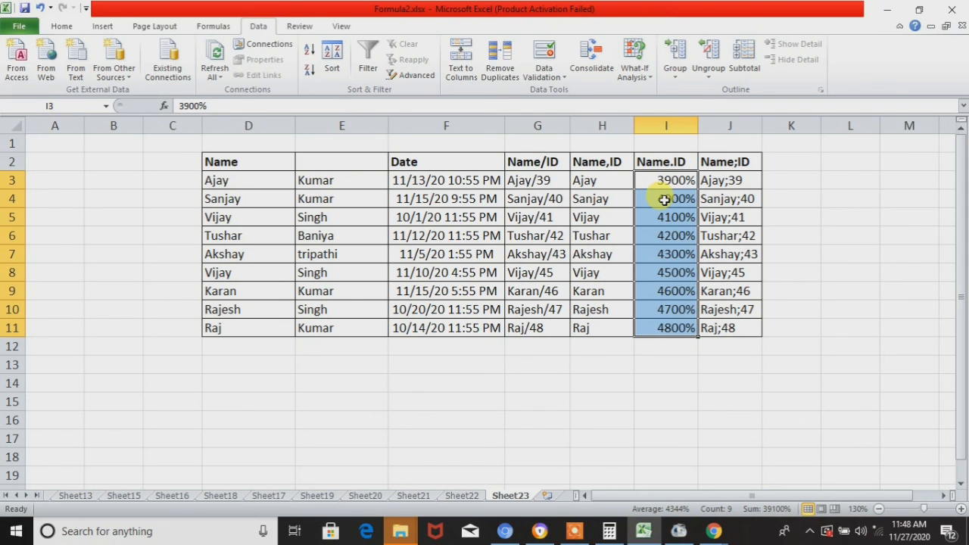
right_click(665, 199)
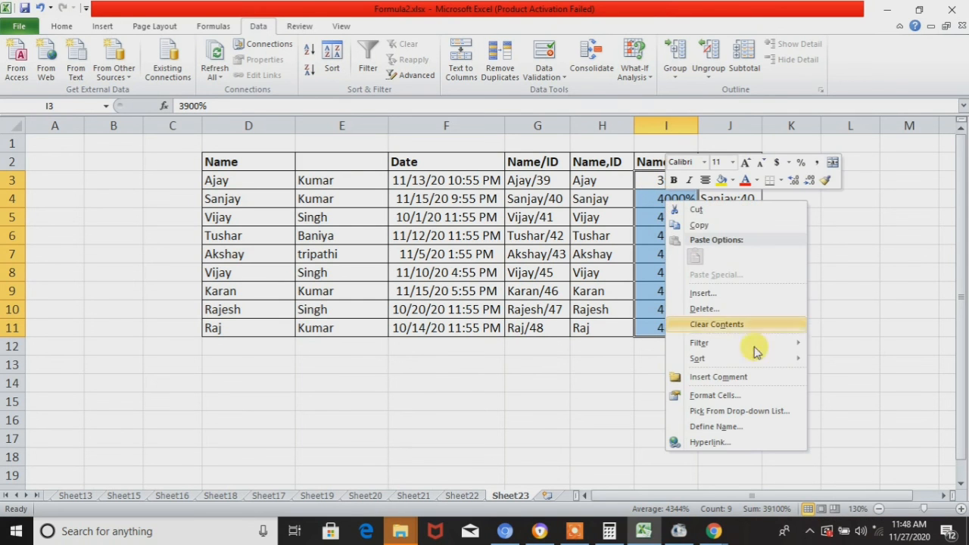
click(711, 395)
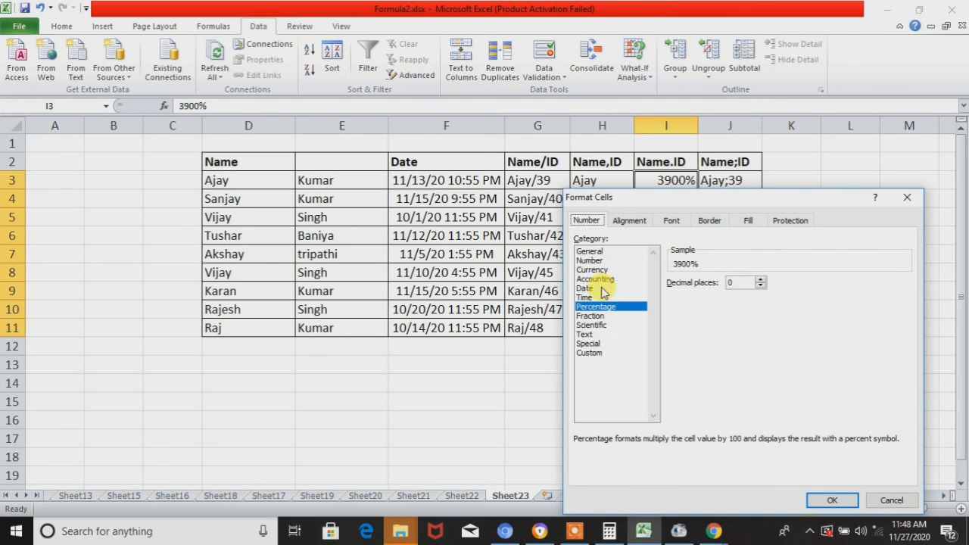
click(606, 261)
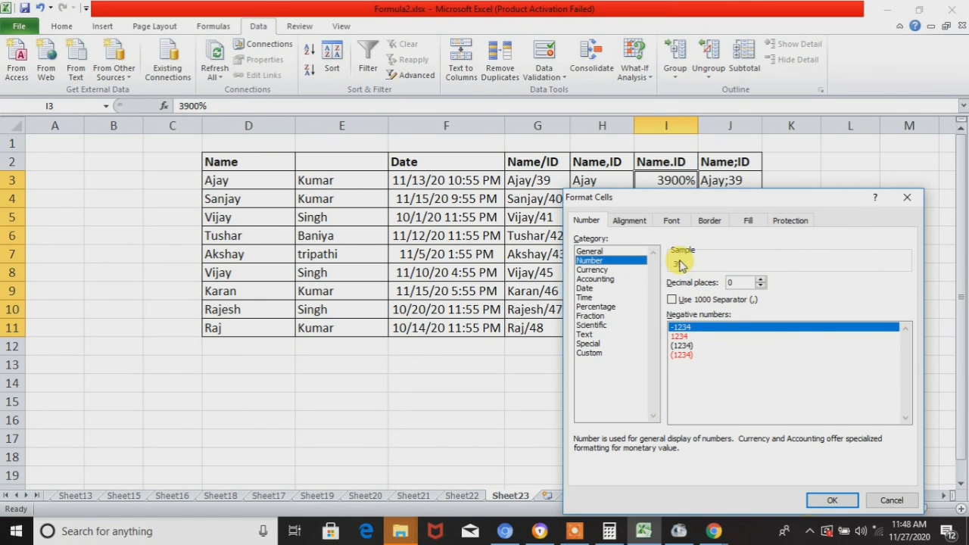
click(832, 504)
- Undo the number formatting of column I and the comma-delimited split of column H
click(689, 193)
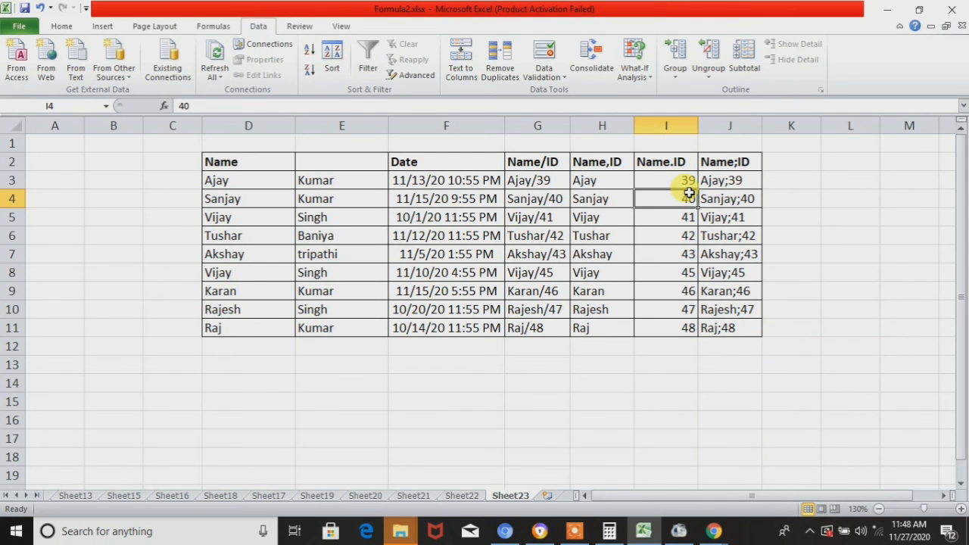
key(ctrl+z)
key(ctrl+z)
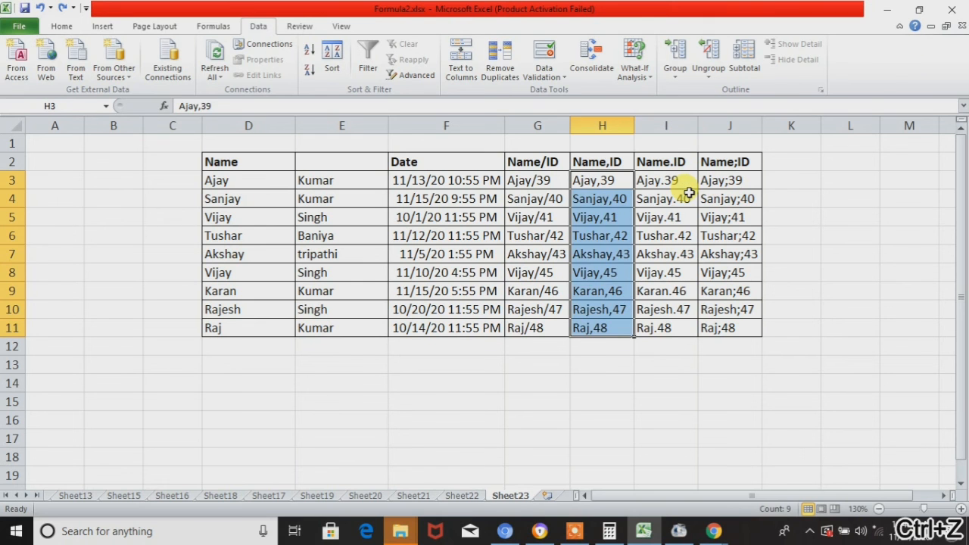
- Split the Name.ID values in I3:I11 by Tab and "." delimiters in General format at $I$3, replacing the contents of the destination cells
click(676, 165)
click(677, 172)
key(ctrl+shift+Down)
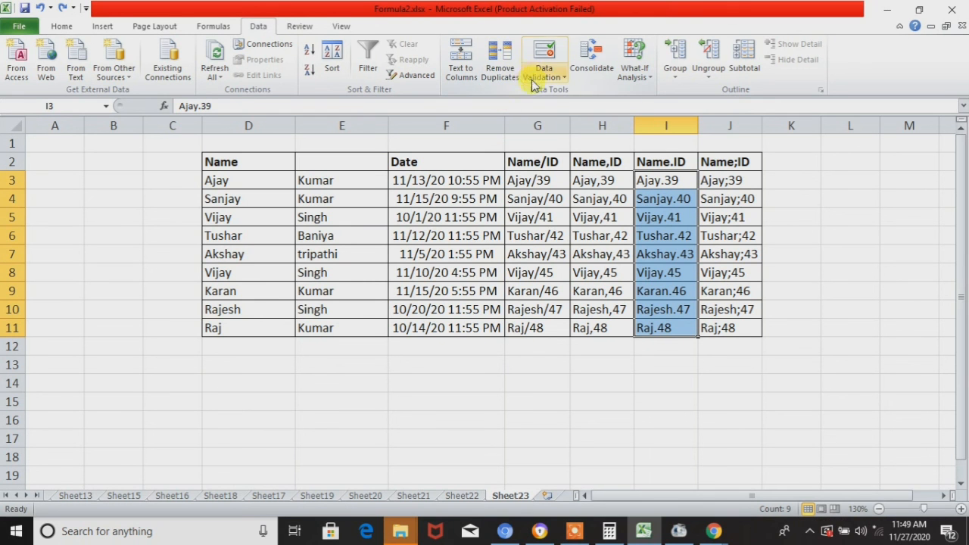
click(462, 72)
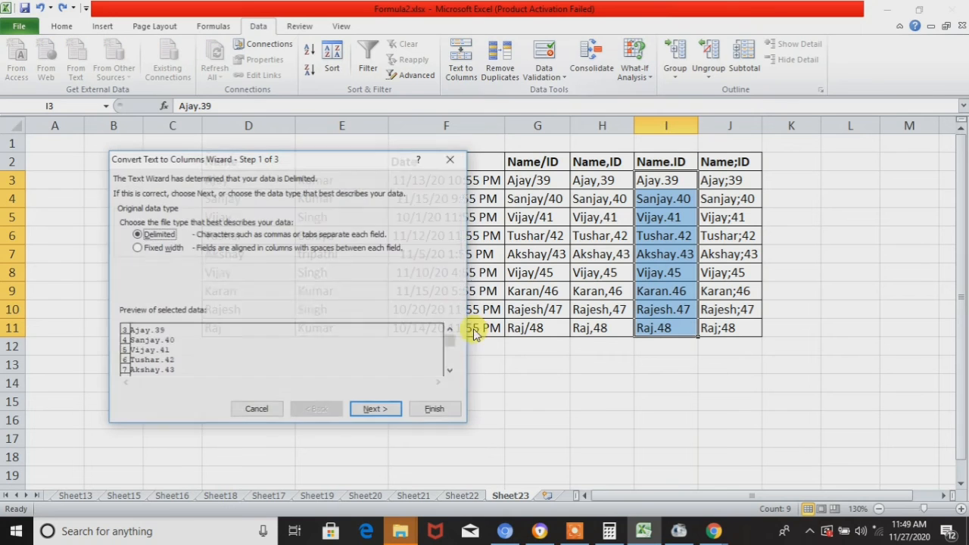
click(376, 409)
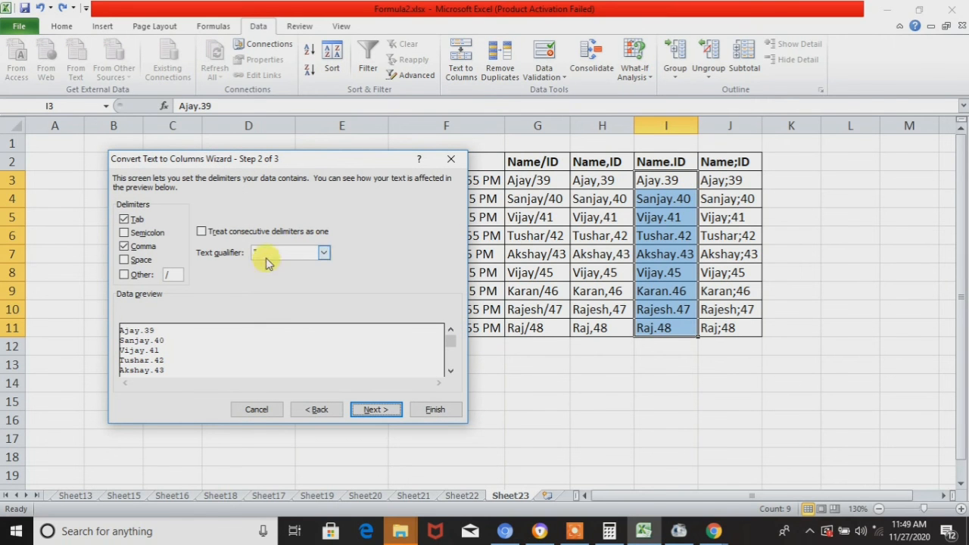
click(129, 250)
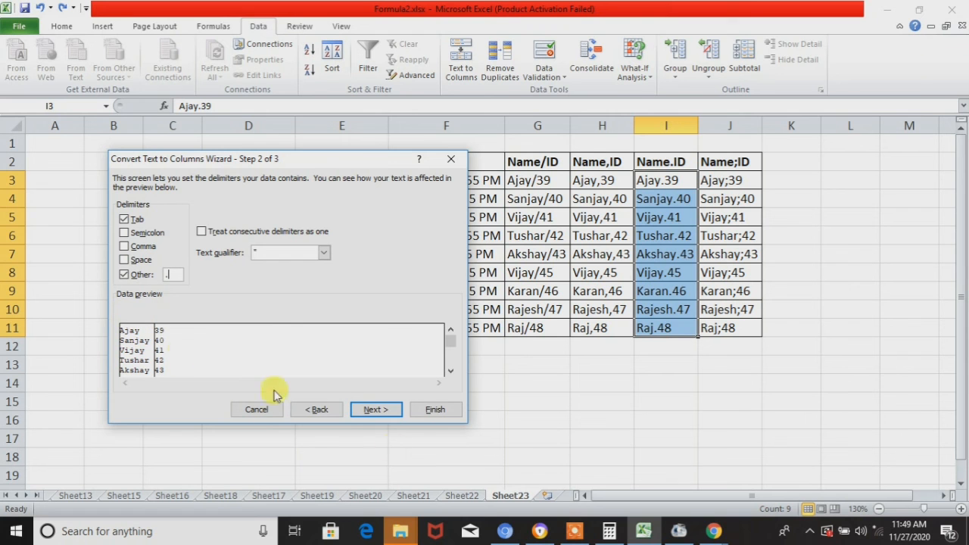
click(376, 410)
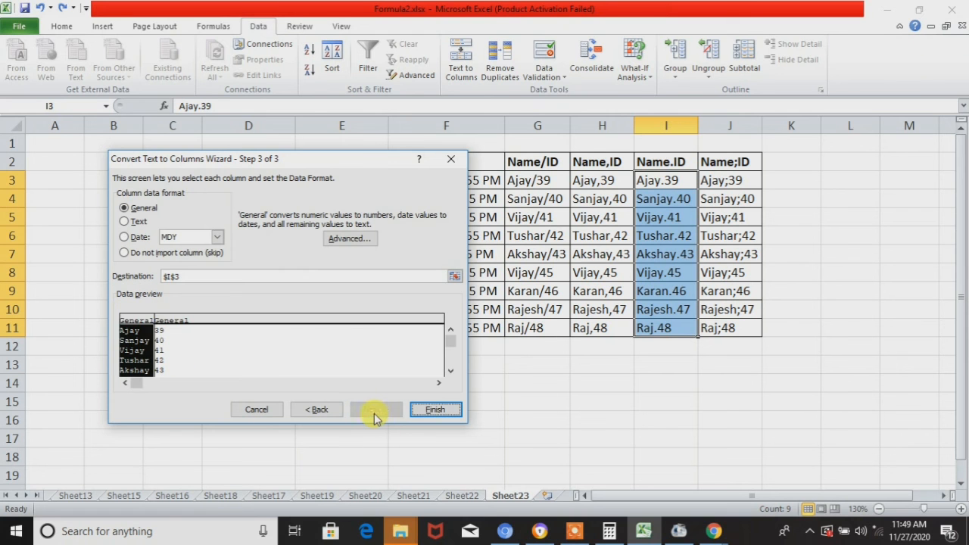
click(250, 354)
click(432, 410)
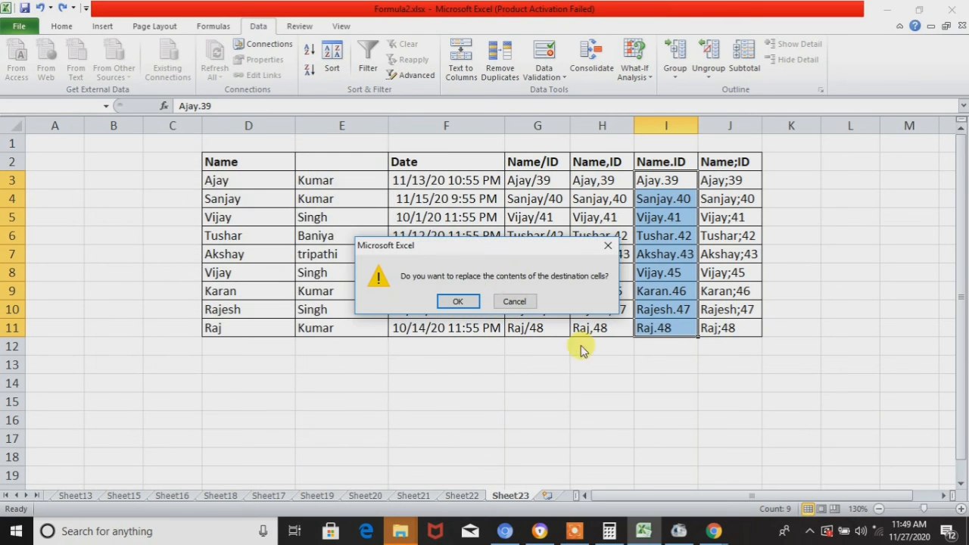
click(457, 303)
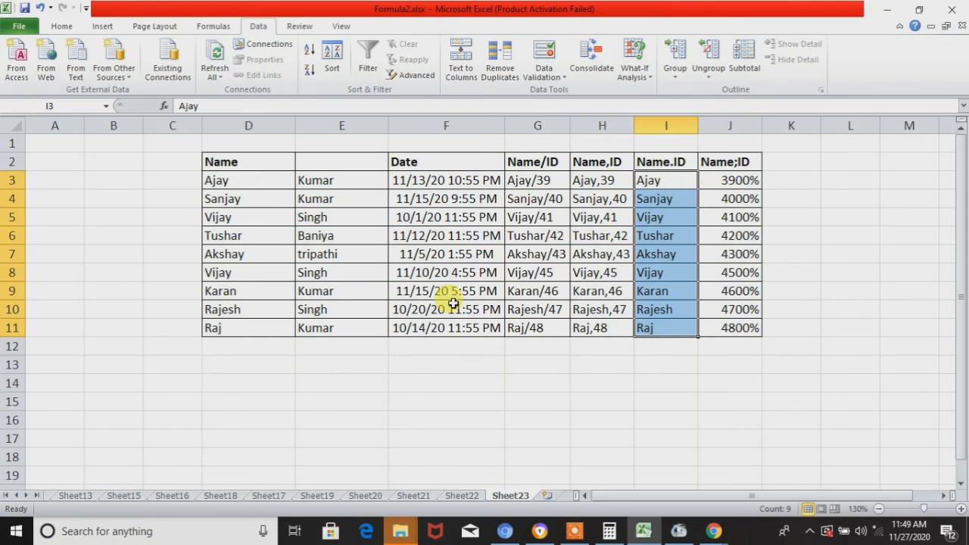
- Format the separated IDs in J3:J11 as Number with 0 decimal places
click(729, 182)
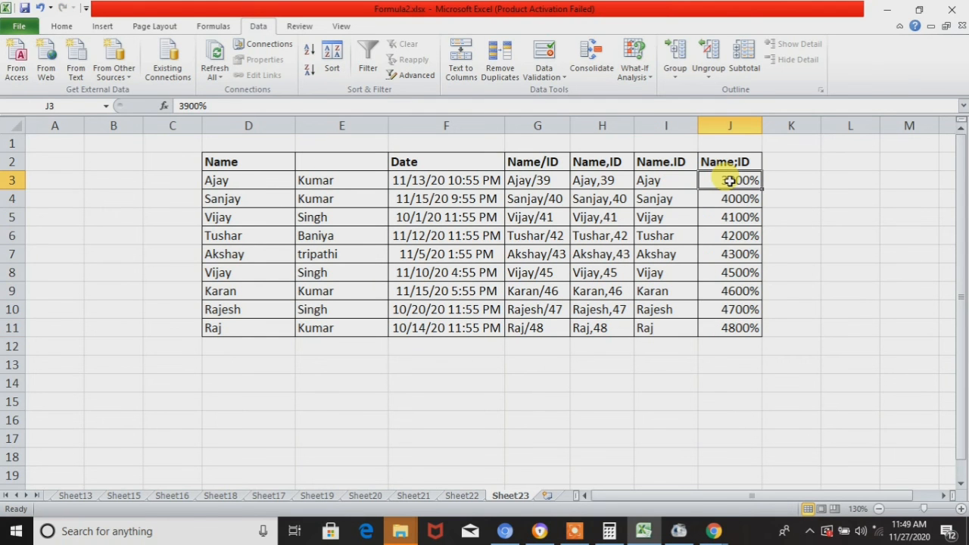
key(ctrl+shift+Down)
right_click(725, 182)
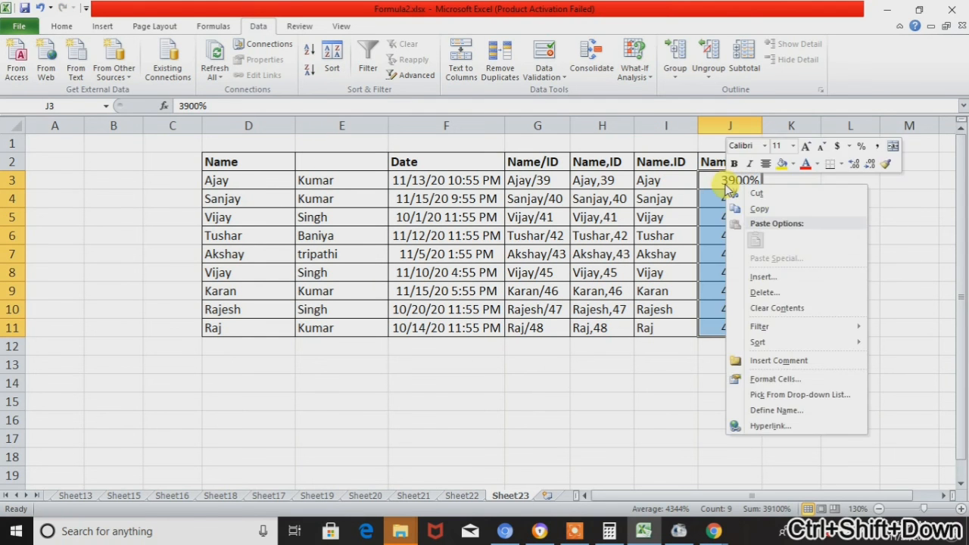
click(772, 378)
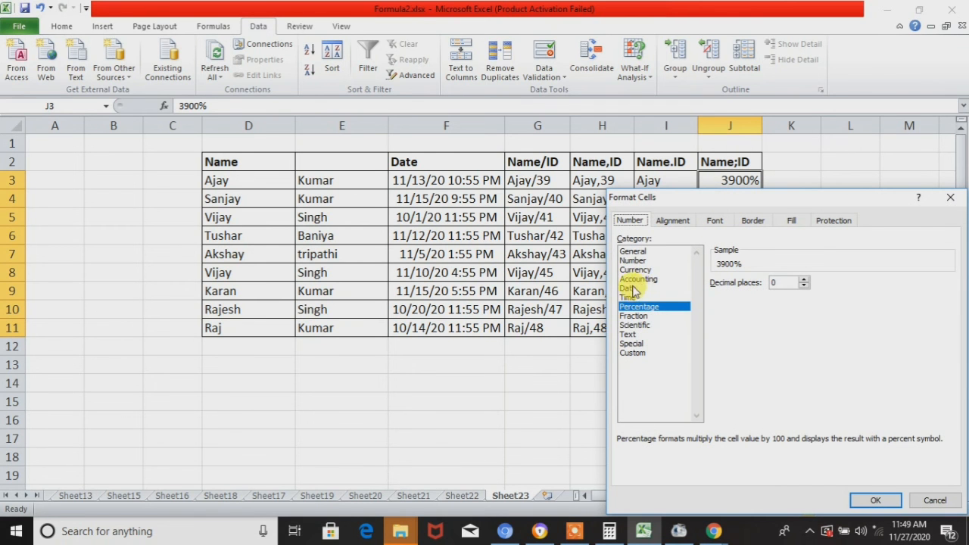
click(633, 260)
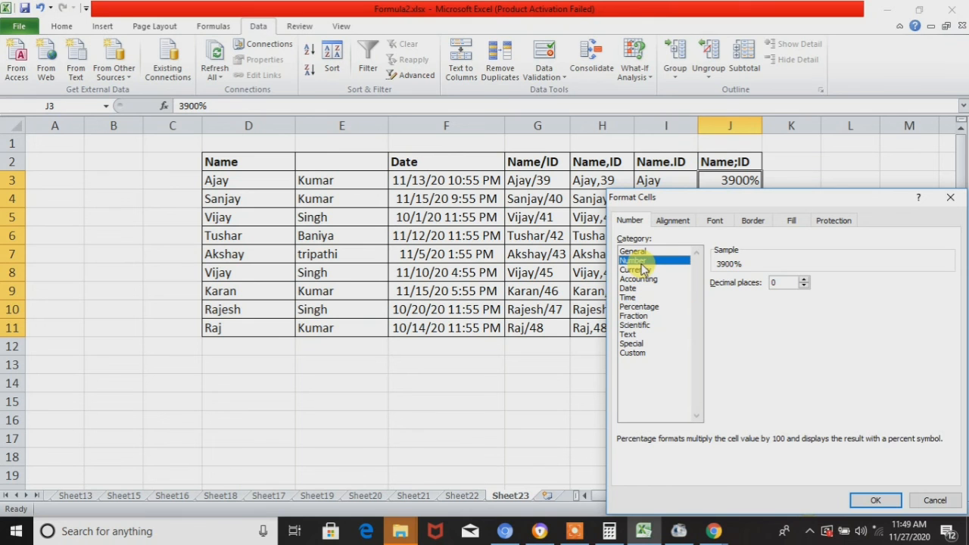
click(875, 499)
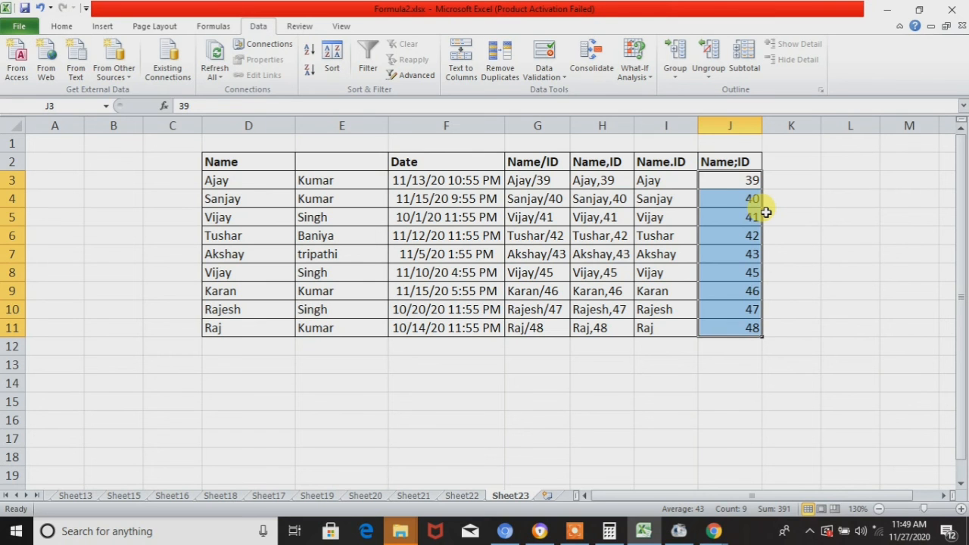
- Undo the number formatting of column J and the dot-delimited split of column I
key(ctrl+z)
key(ctrl+z)
key(ctrl+z)
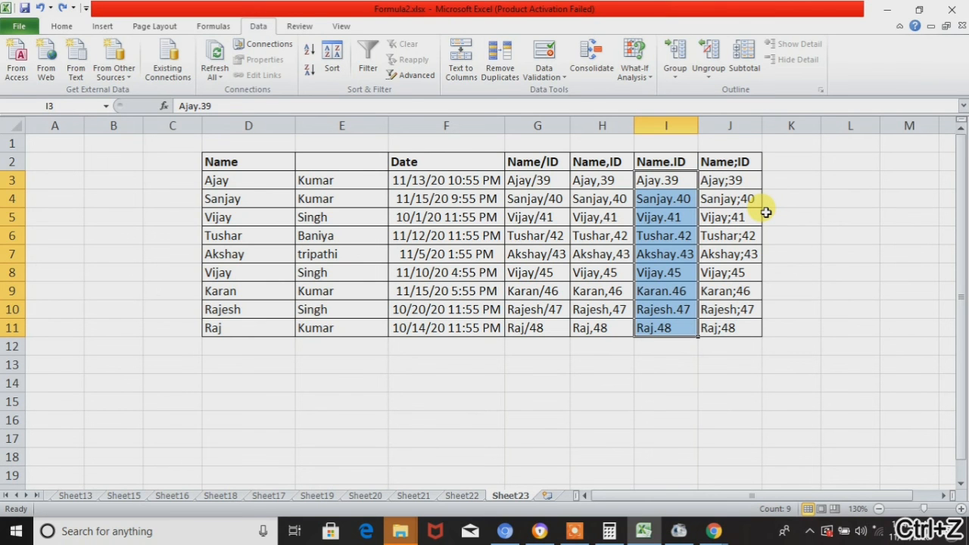
- Split the Name;ID values in J3:J11 by Tab and Semicolon delimiters in General format at $J$3, and undo the split
click(738, 180)
key(ctrl+shift+Down)
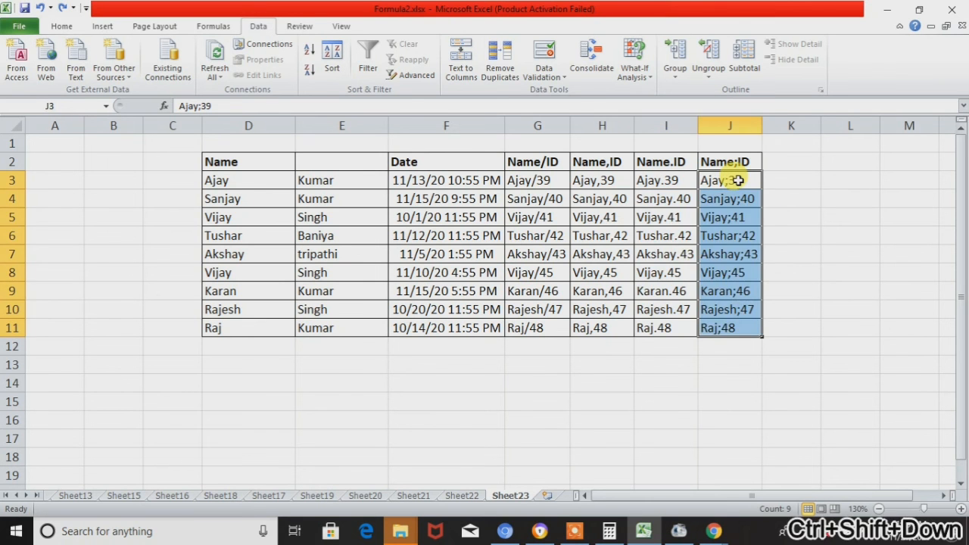
click(475, 75)
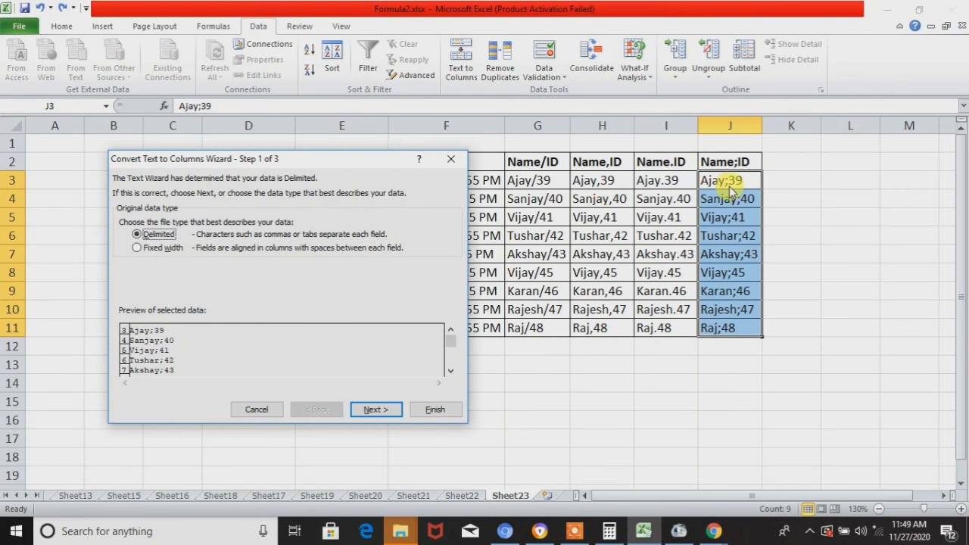
click(377, 409)
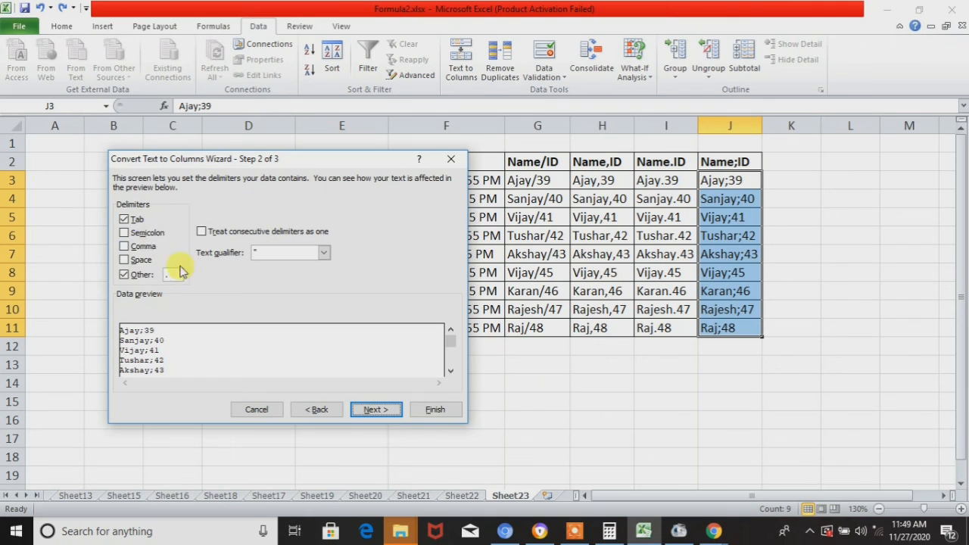
click(134, 248)
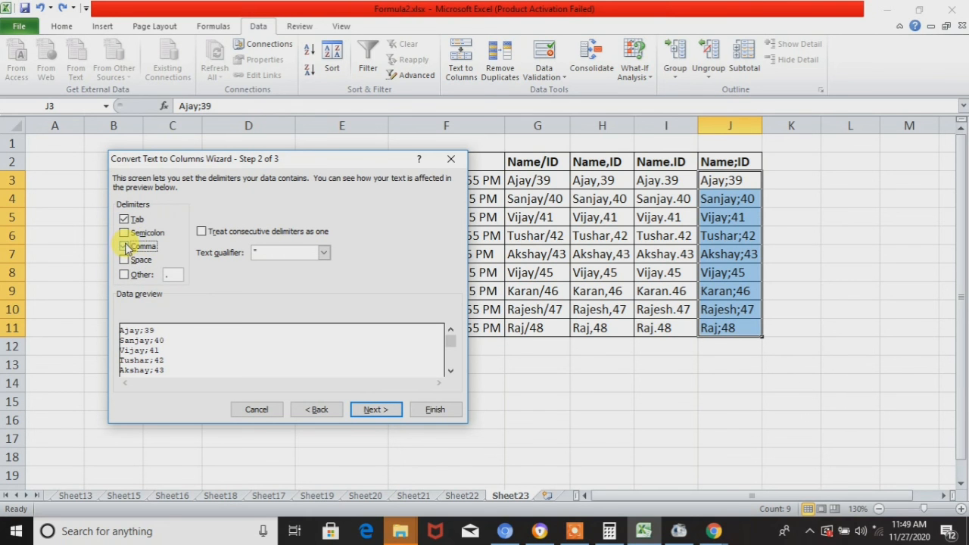
click(129, 234)
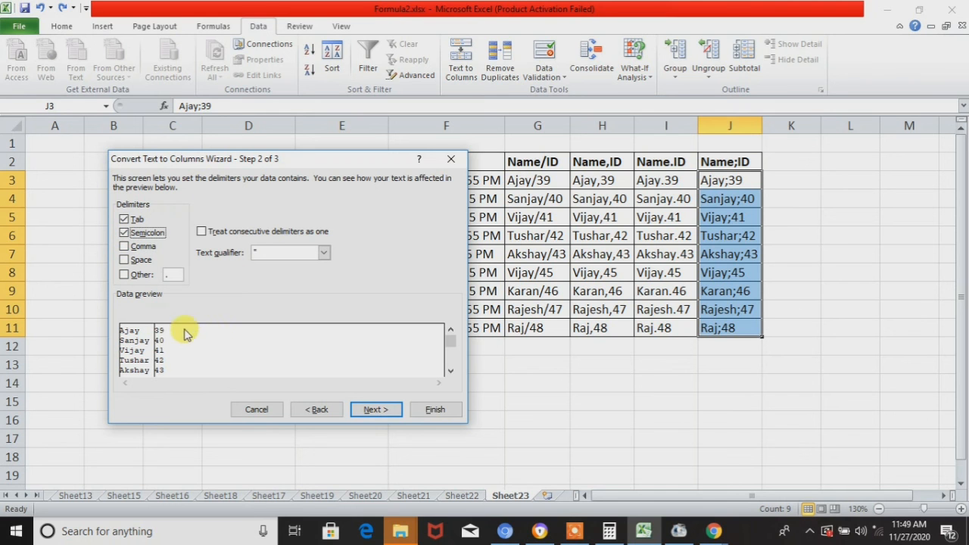
click(396, 412)
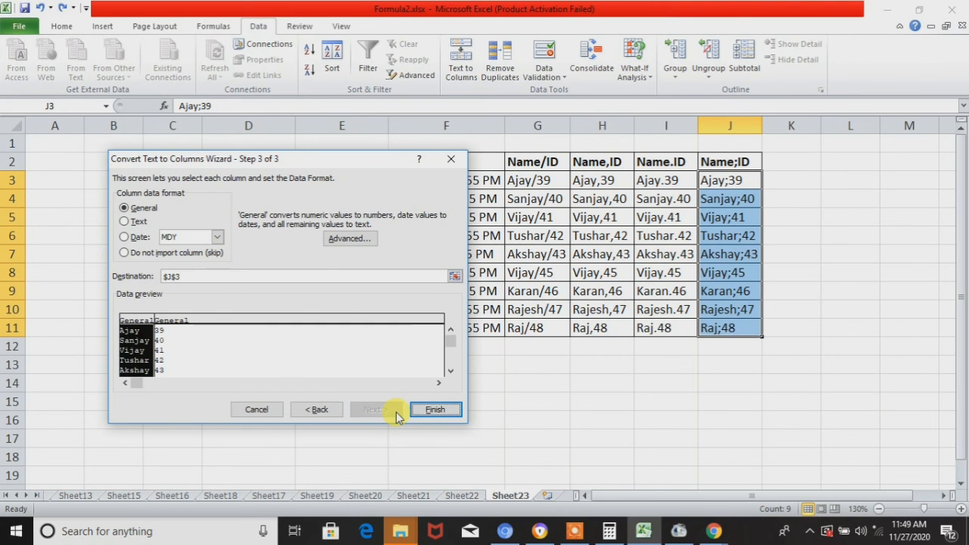
click(263, 369)
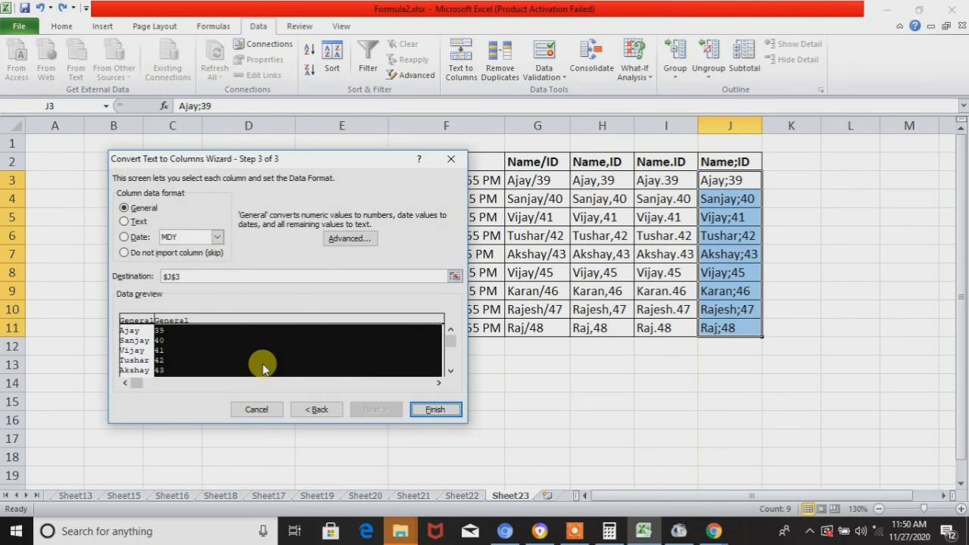
click(437, 409)
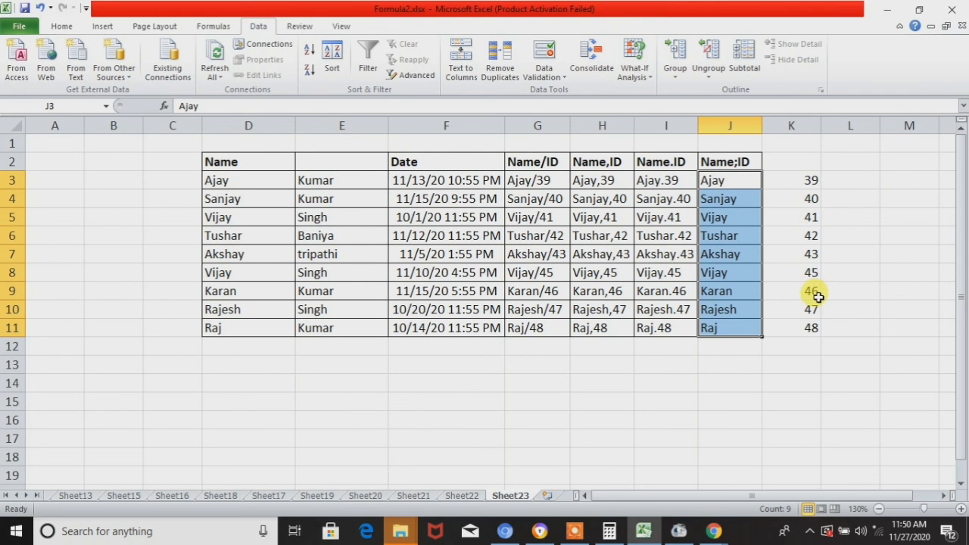
key(ctrl+z)
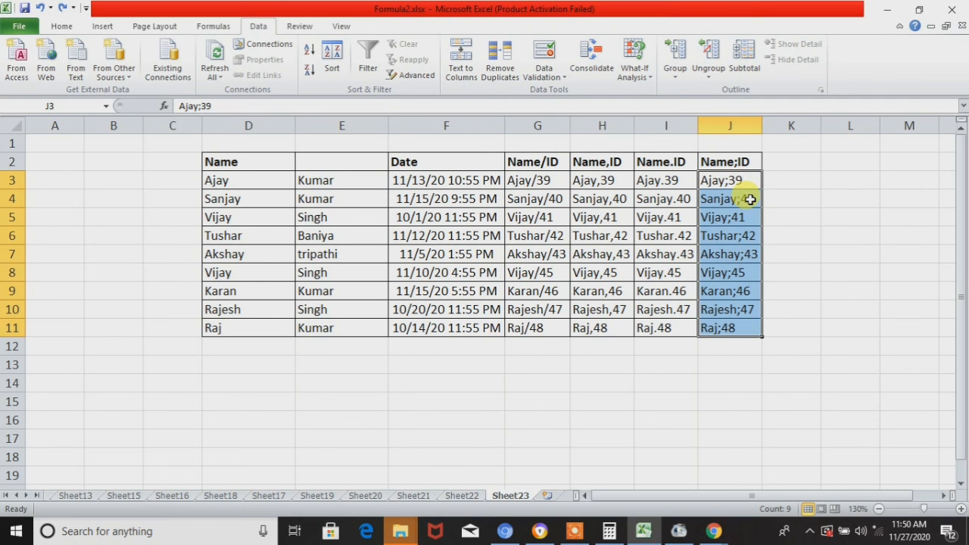
- Split the Name;ID values in J3:J11 by Tab and Semicolon at $J$3, importing the names as General and skipping the ID column
click(463, 74)
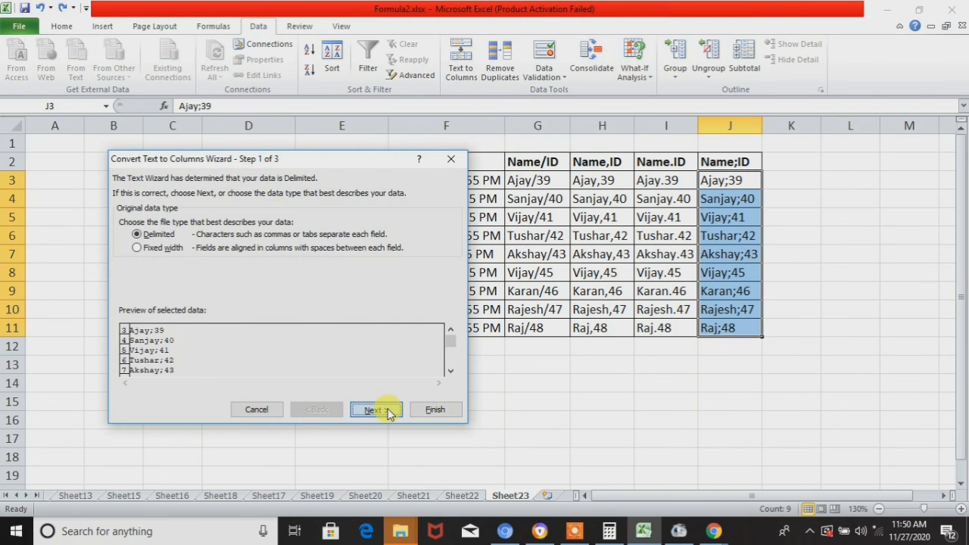
click(386, 411)
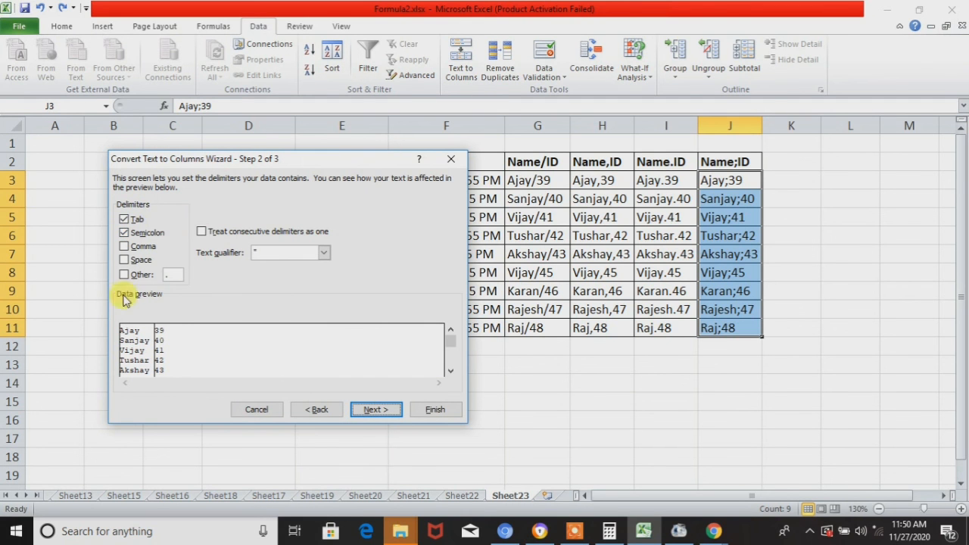
click(390, 409)
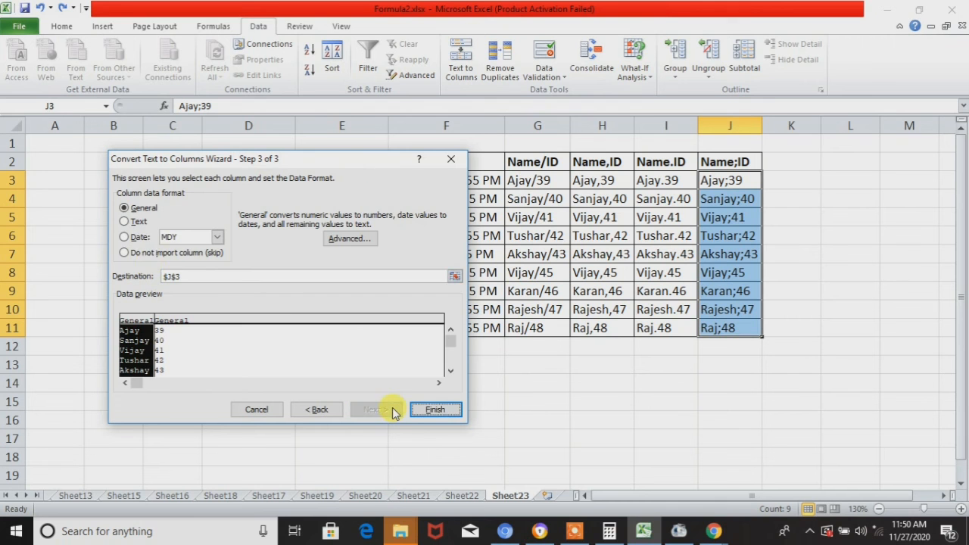
click(146, 254)
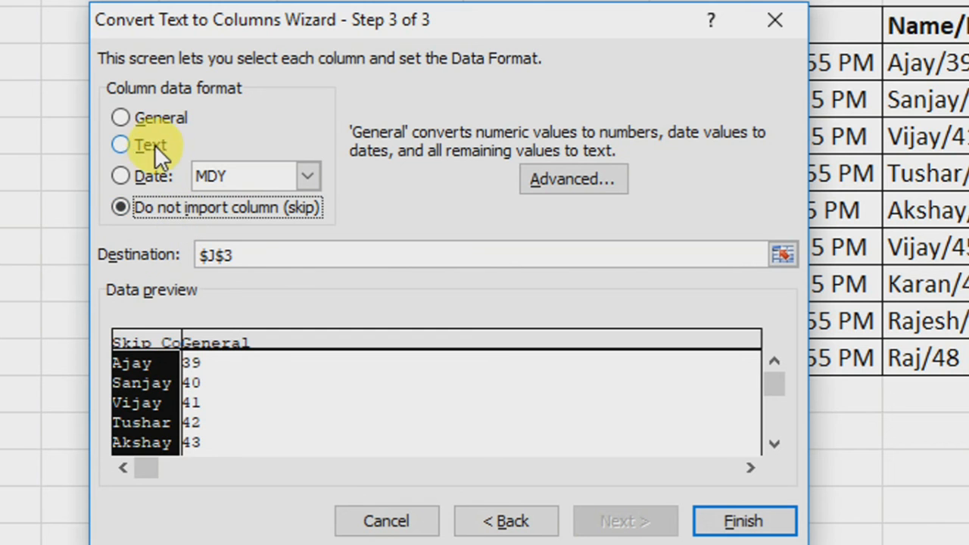
click(151, 125)
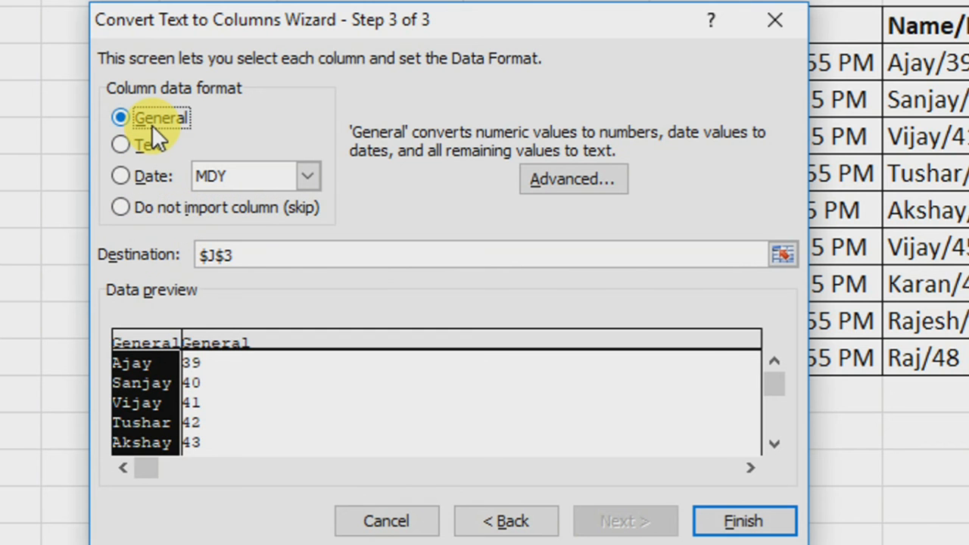
click(235, 360)
click(201, 214)
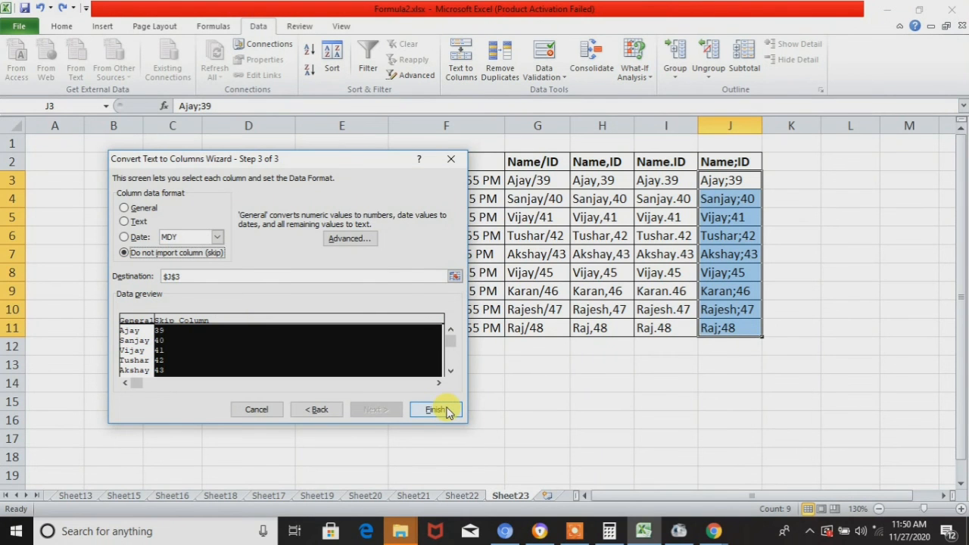
click(447, 412)
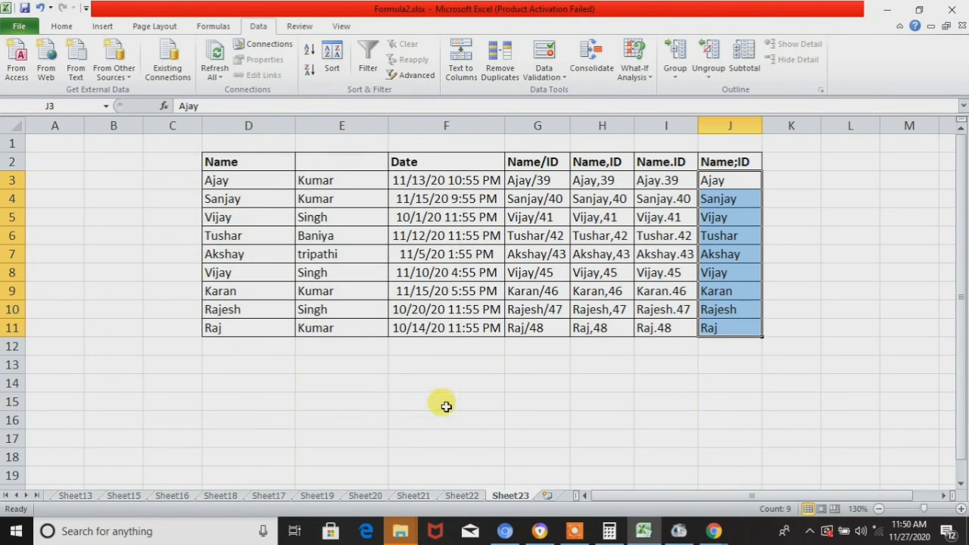
click(725, 184)
key(ctrl+shift+Down)
key(Up)
key(Down)
key(Left)
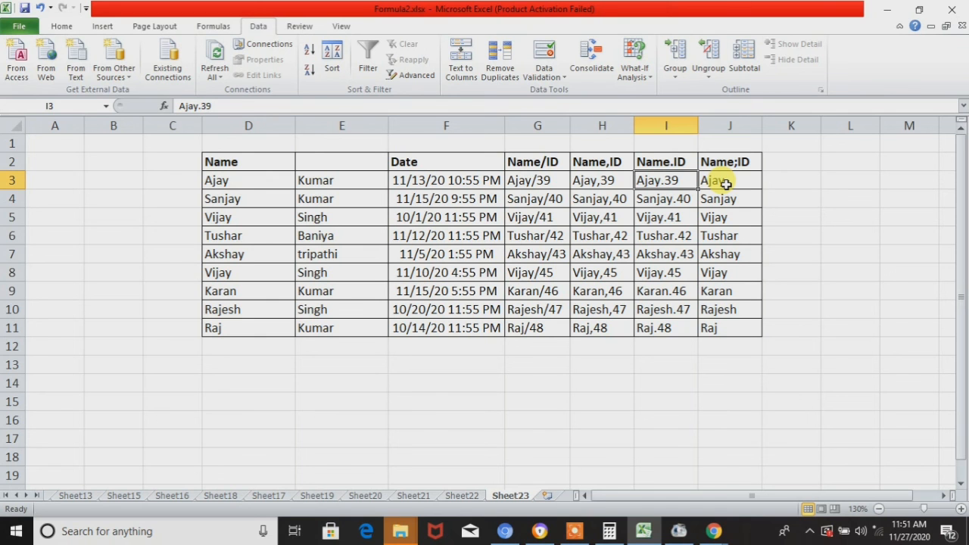
click(731, 109)
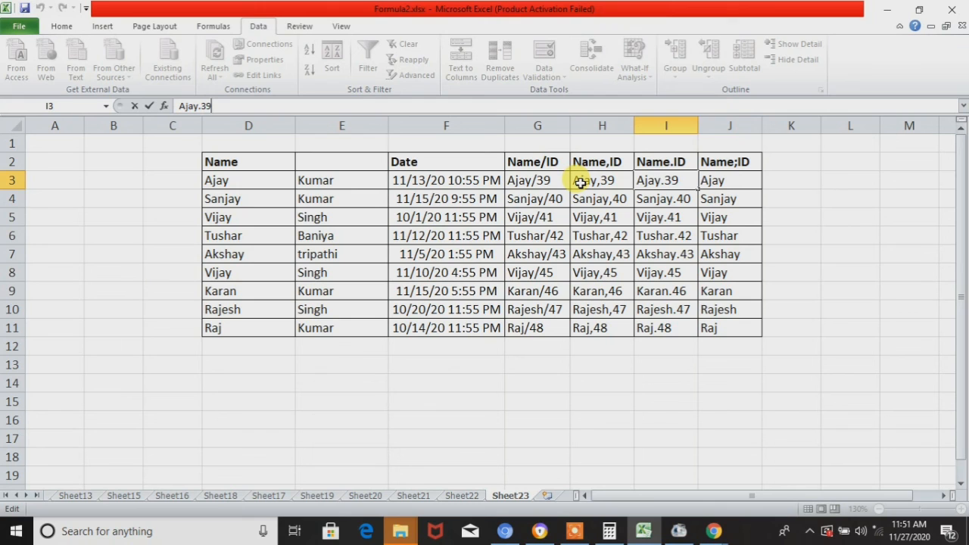